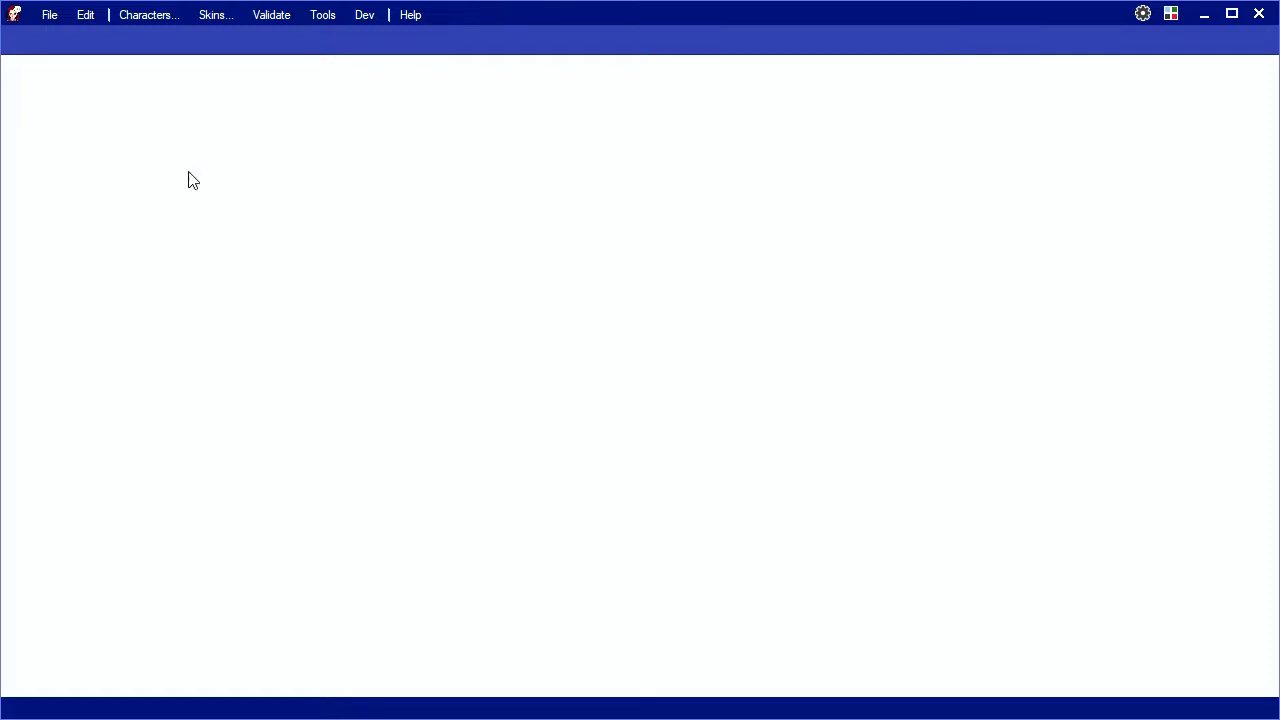
Create a new character named "Editor-chan" and acknowledge the creation notice
click(50, 18)
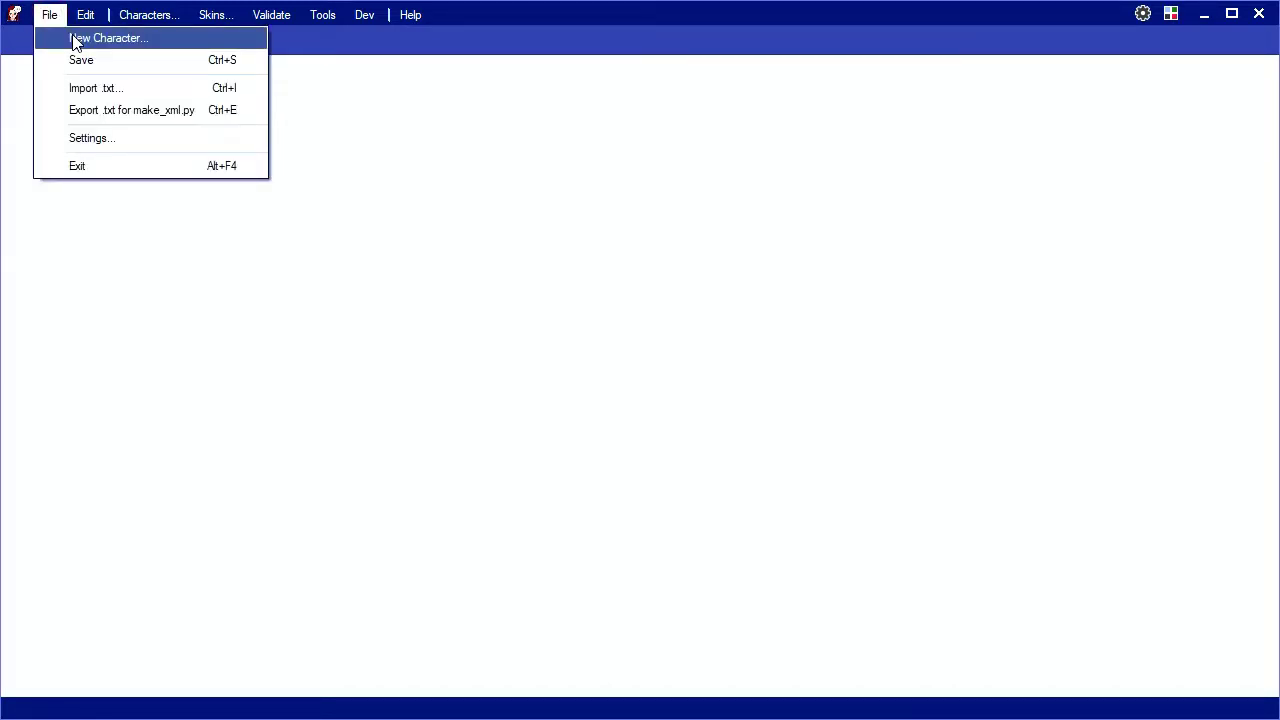
click(75, 40)
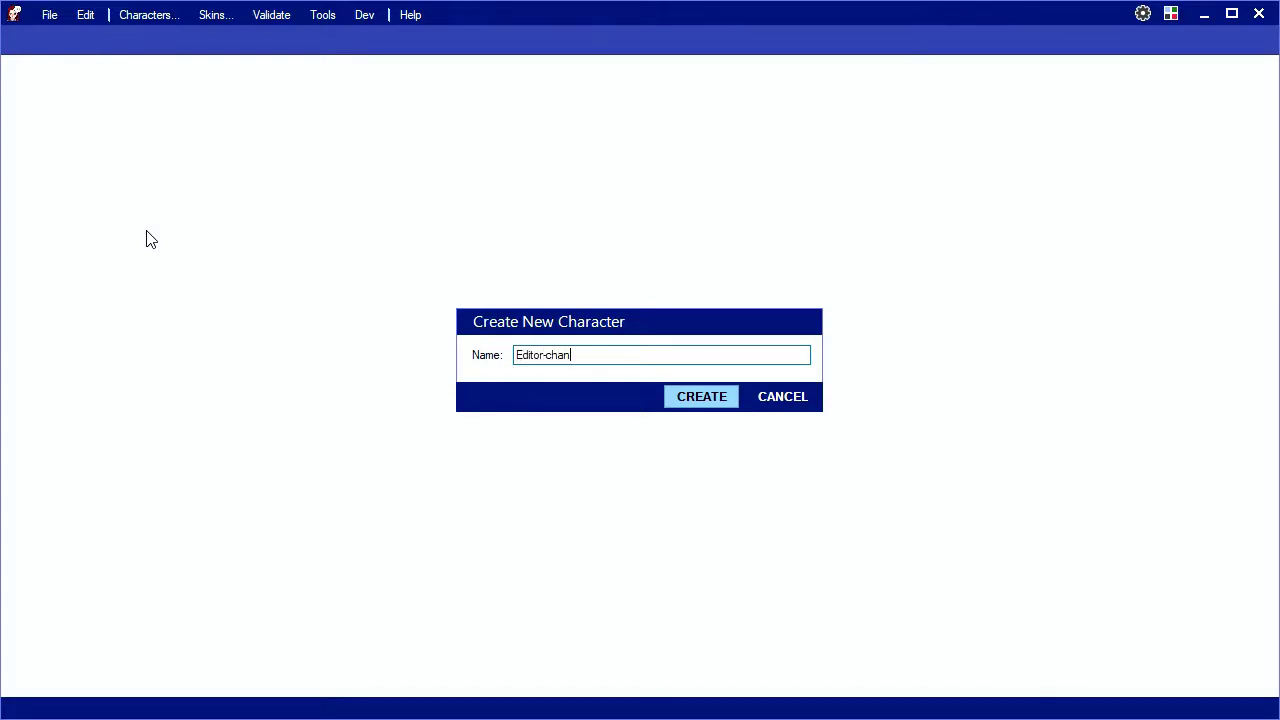
click(711, 402)
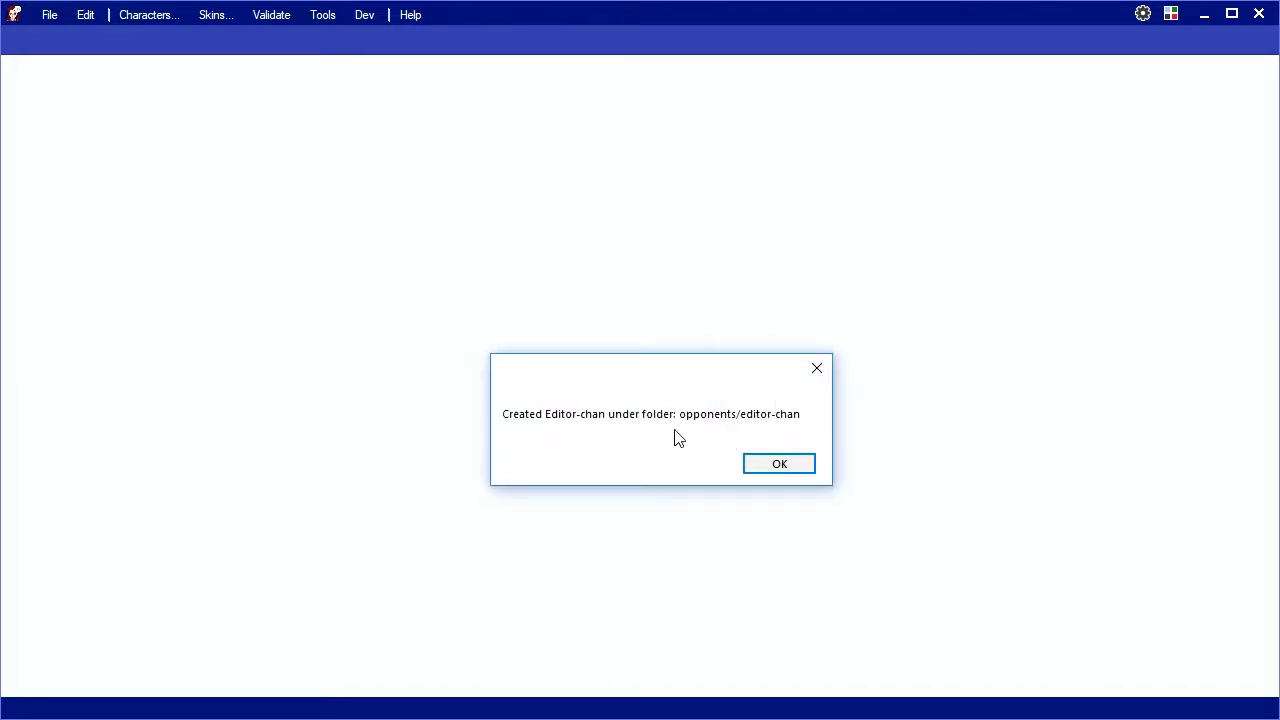
click(780, 464)
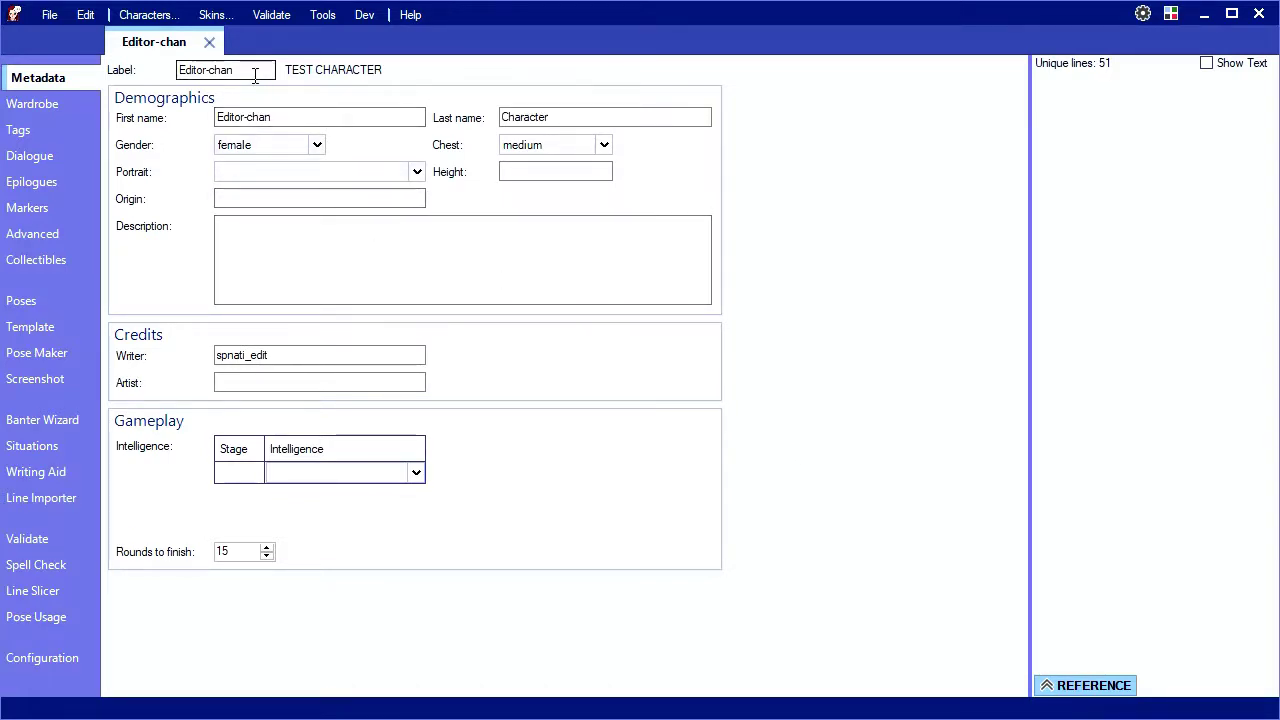
Clear the character's last name and choose medium as the chest size
click(272, 117)
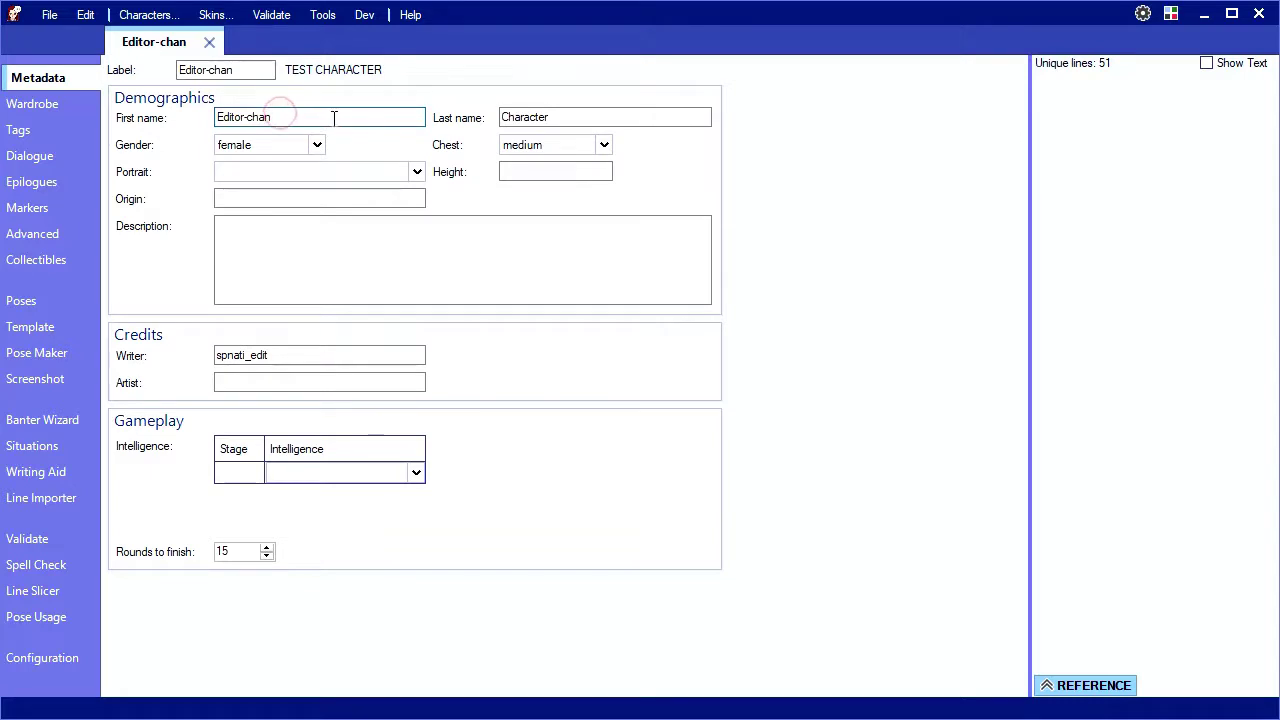
double_click(578, 118)
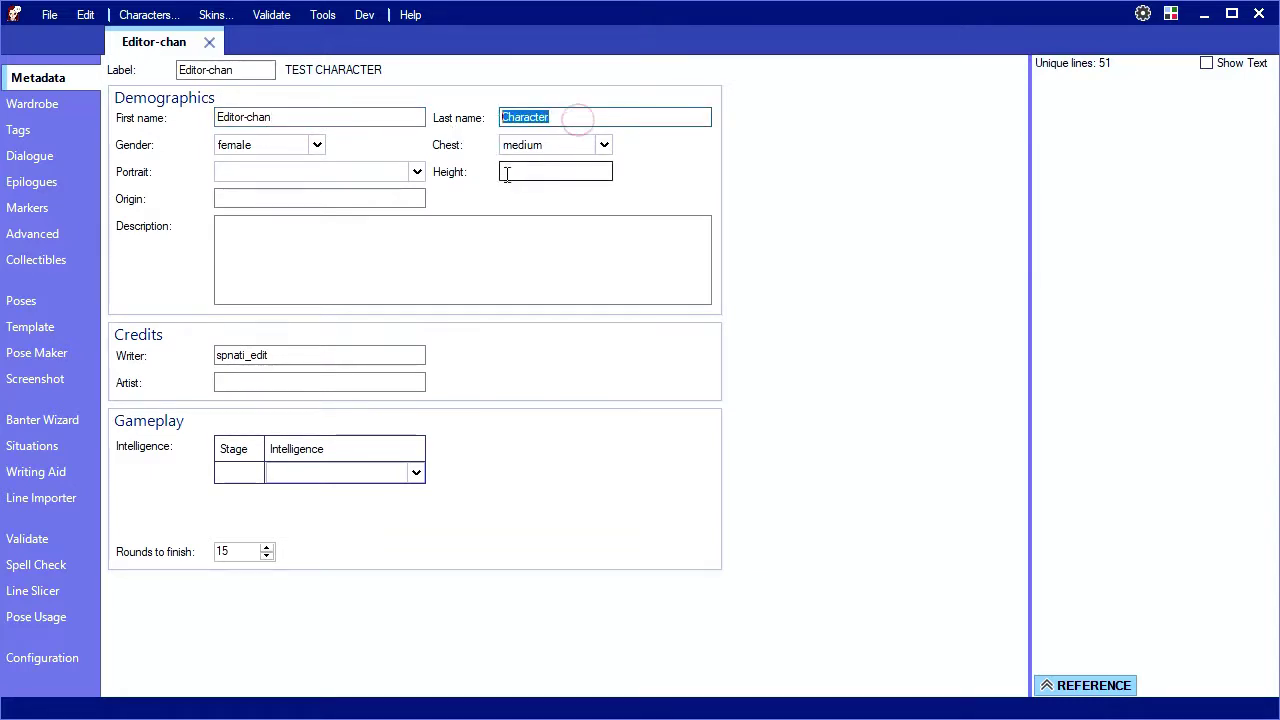
key(BackSpace)
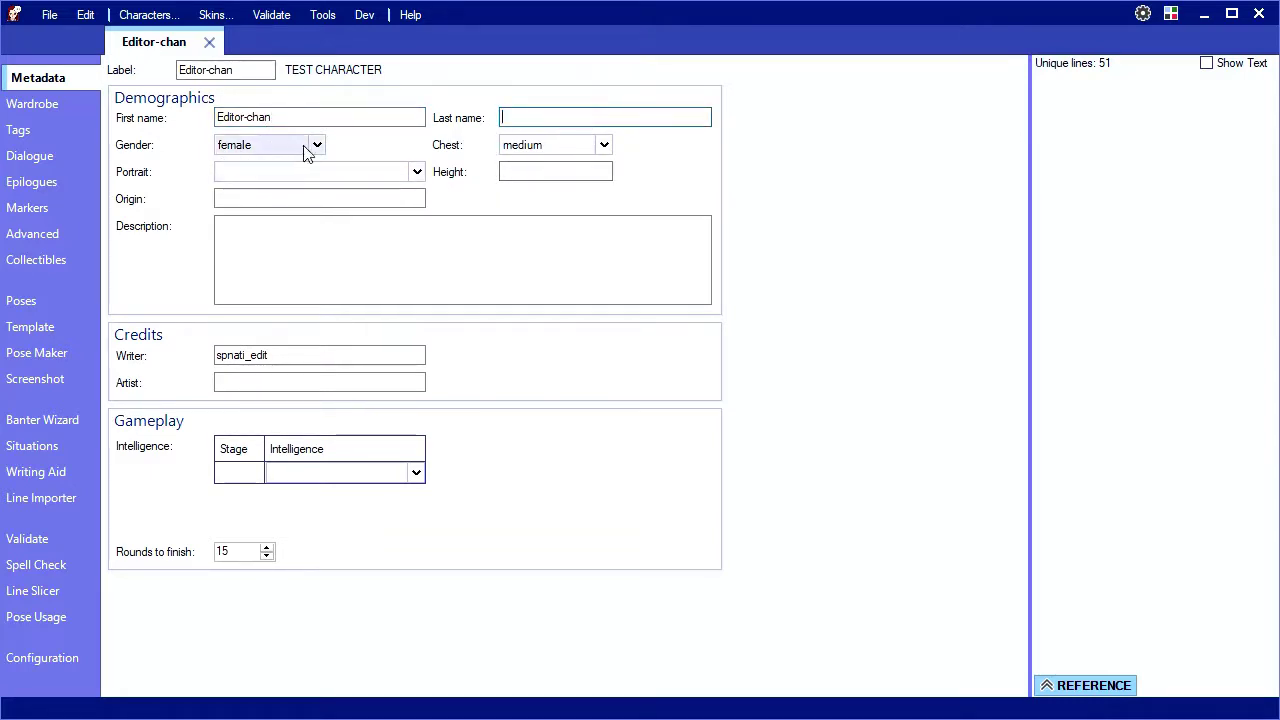
click(600, 143)
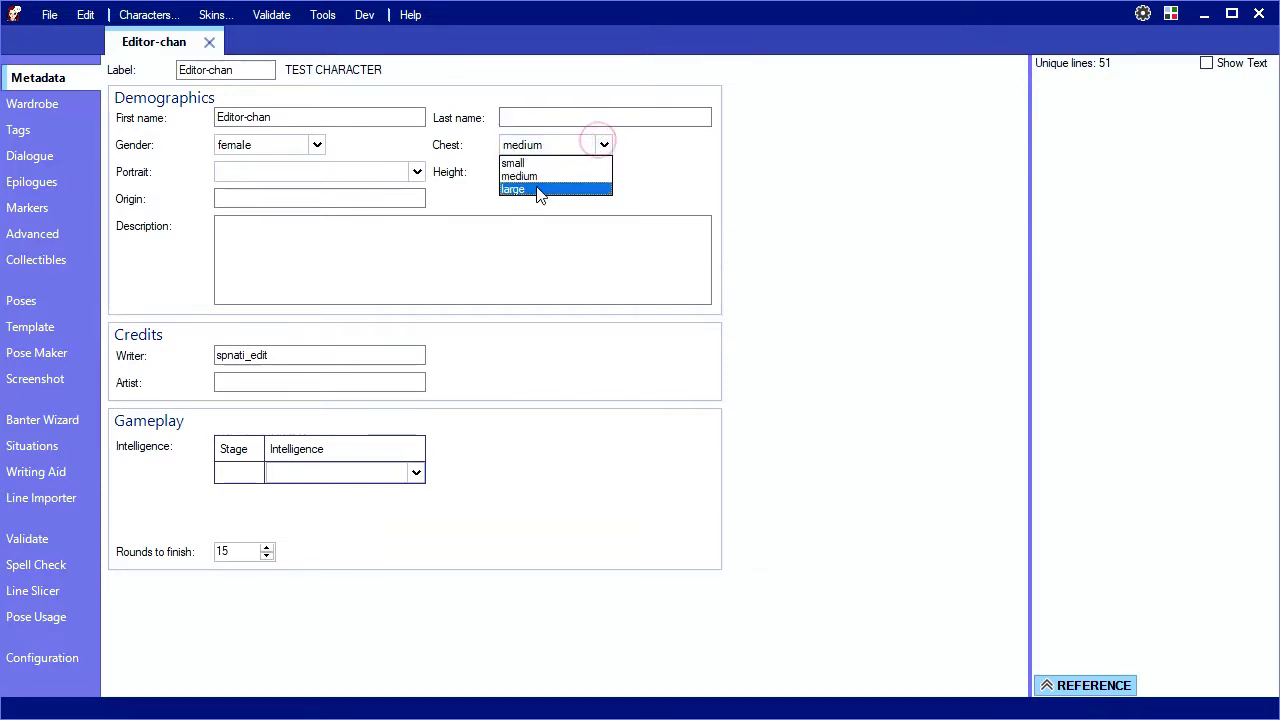
click(545, 177)
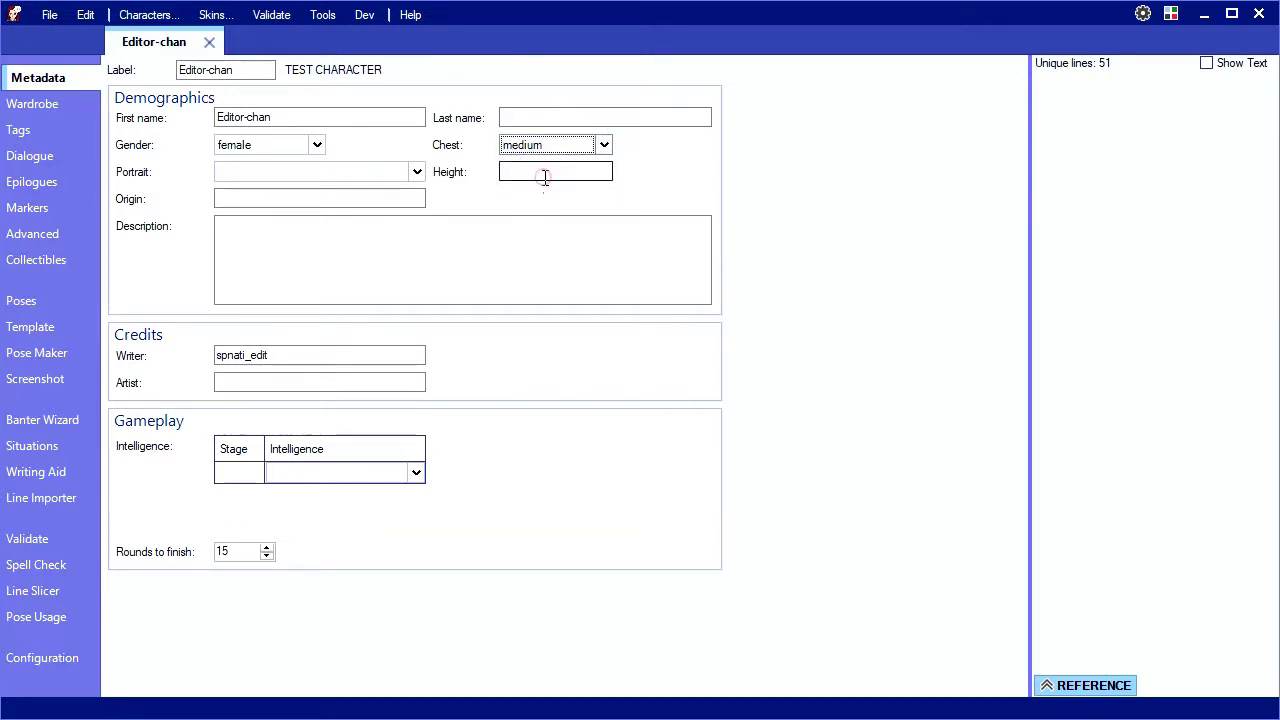
Leave the portrait empty and set the character's height to 5'8"
click(414, 178)
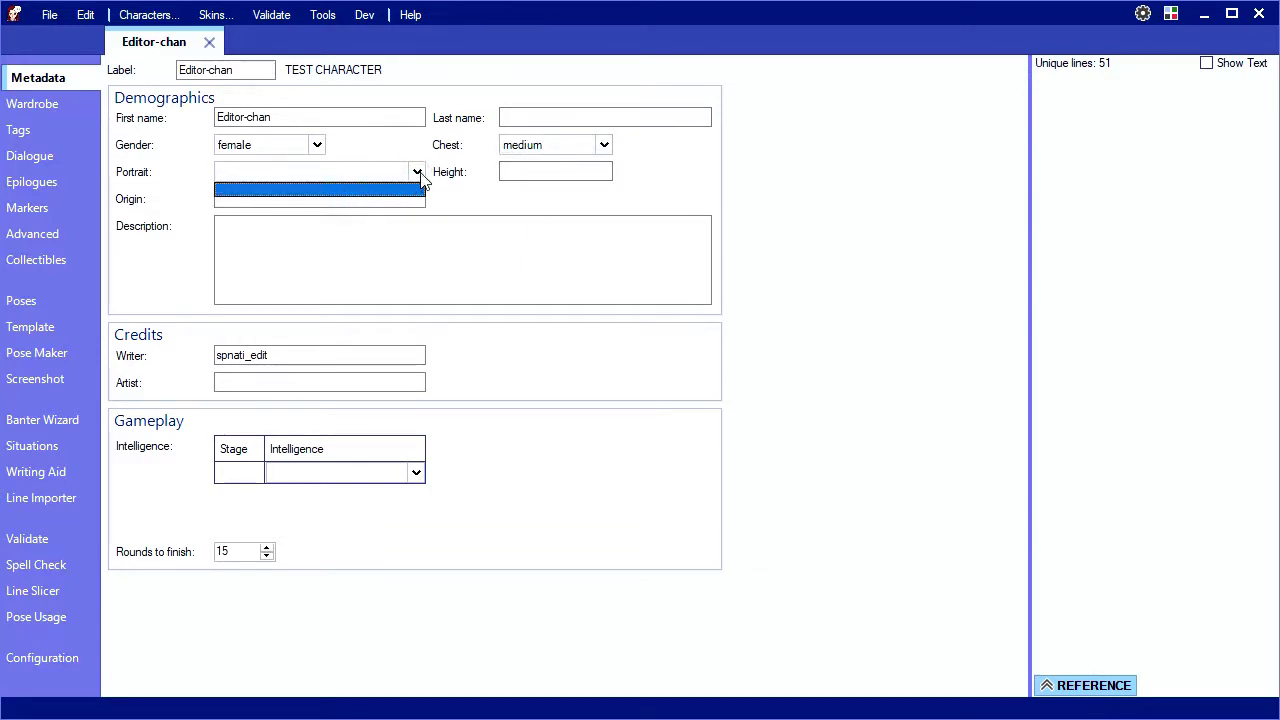
click(447, 170)
click(502, 171)
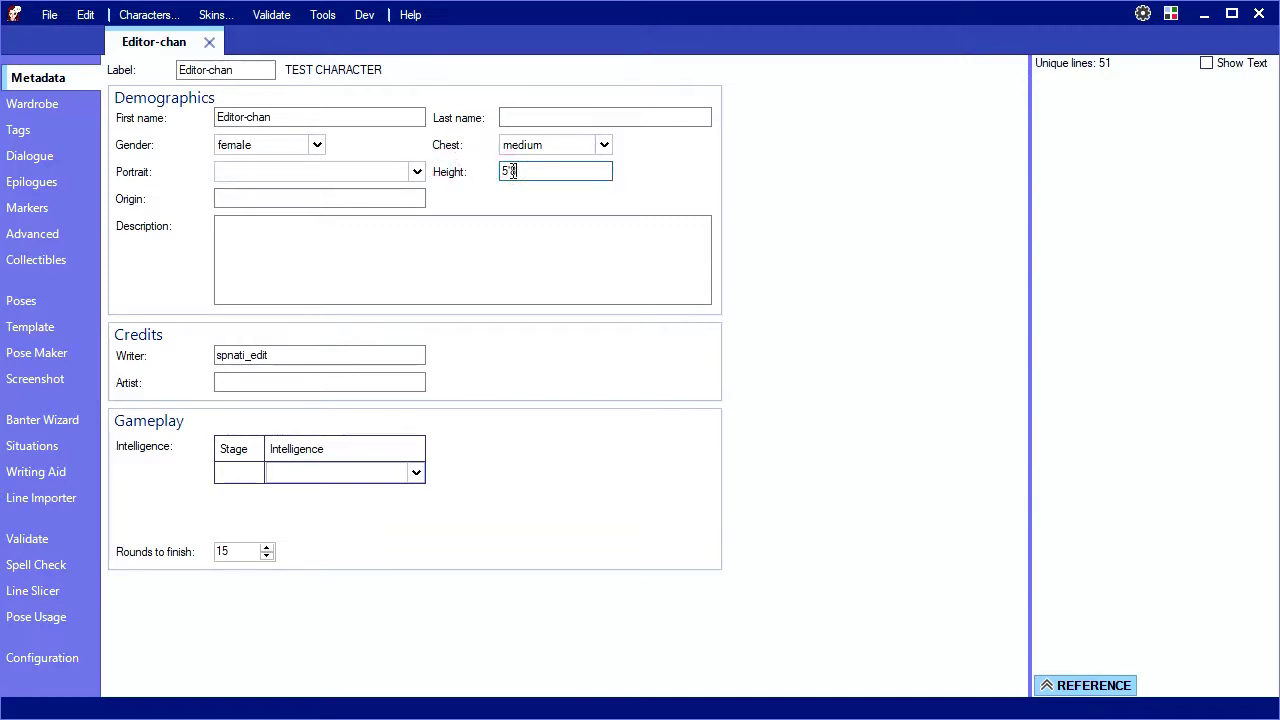
text(5'8")
Enter "SPNATI Character Editor" as the character's origin
click(347, 200)
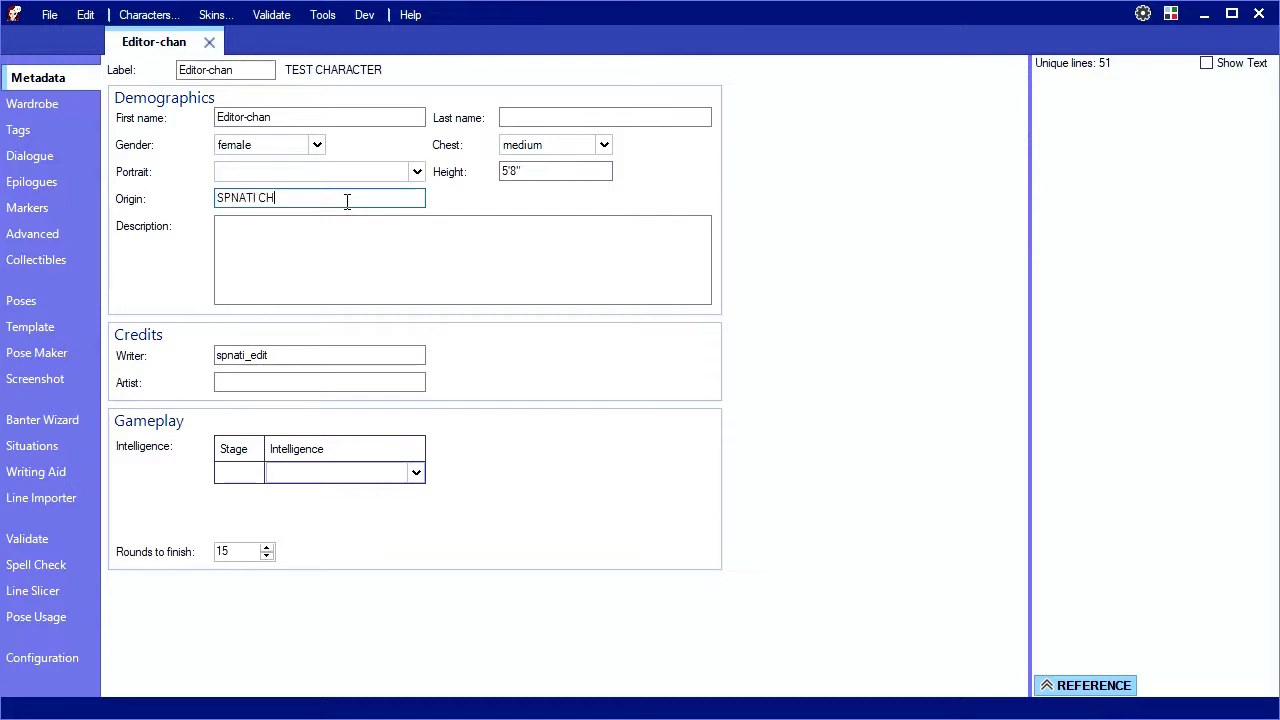
text(SPNATI Charace)
key(BackSpace)
text(ter Editor)
Write the description "Editor-chan is the delightful host of the SPNATI Character Editor." and credit spnati_edit as the artist
click(366, 266)
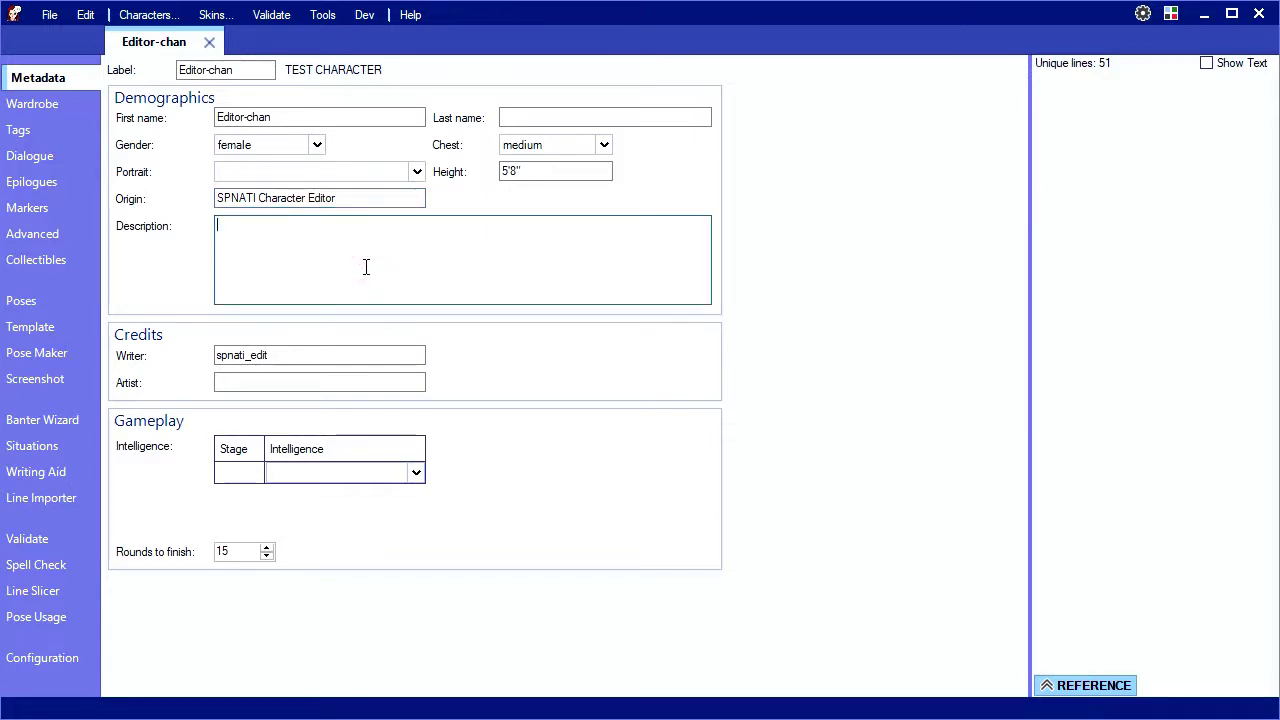
text(Editor-chan is the delightful host )
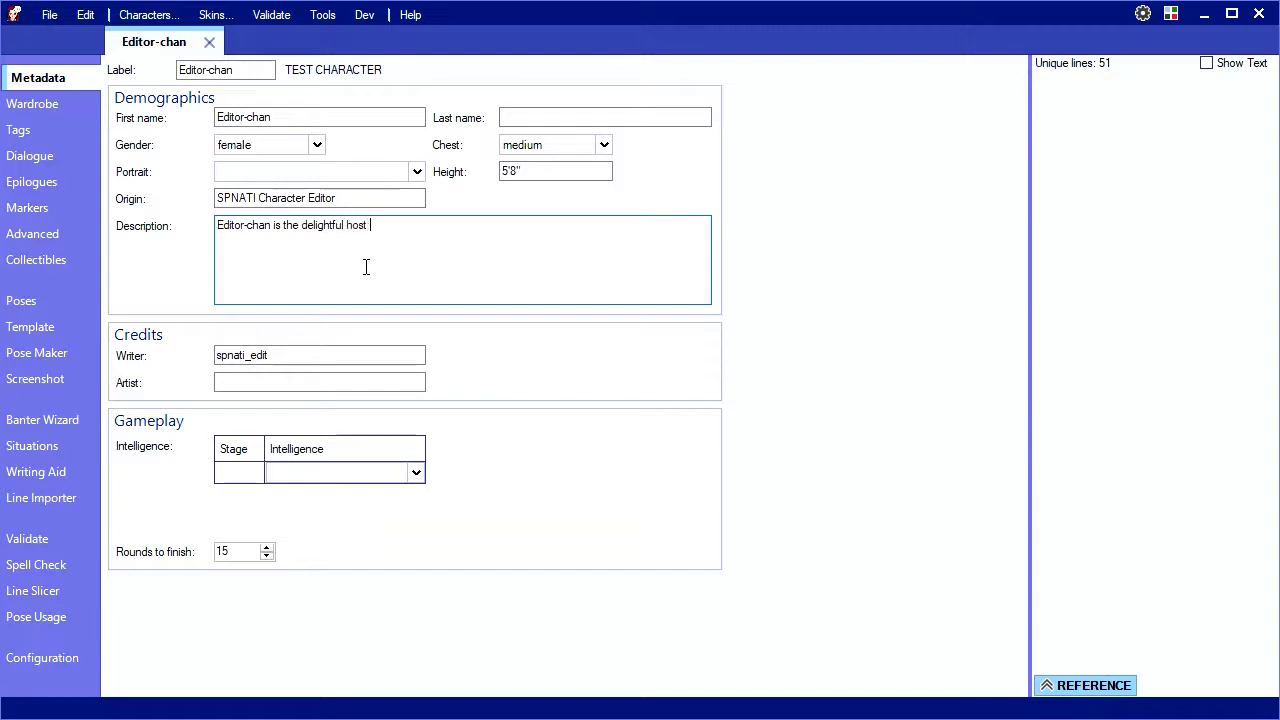
text(of the SPNATI Character Editor.)
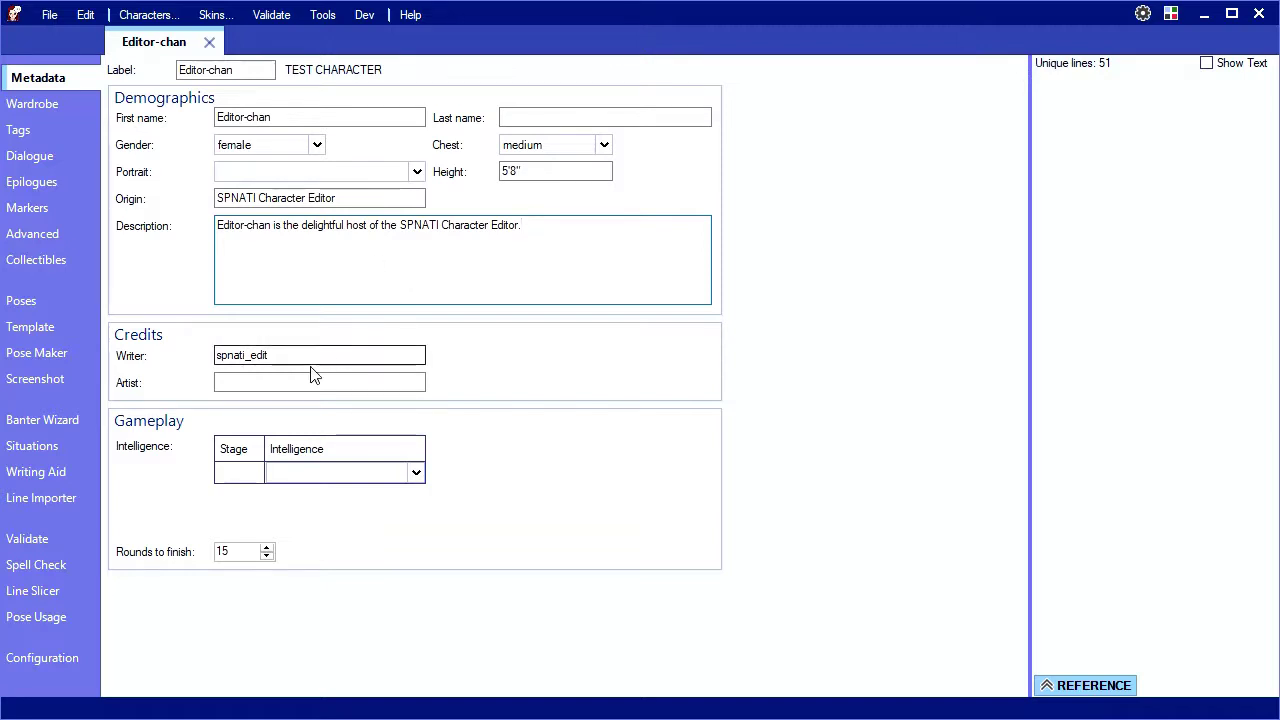
click(281, 385)
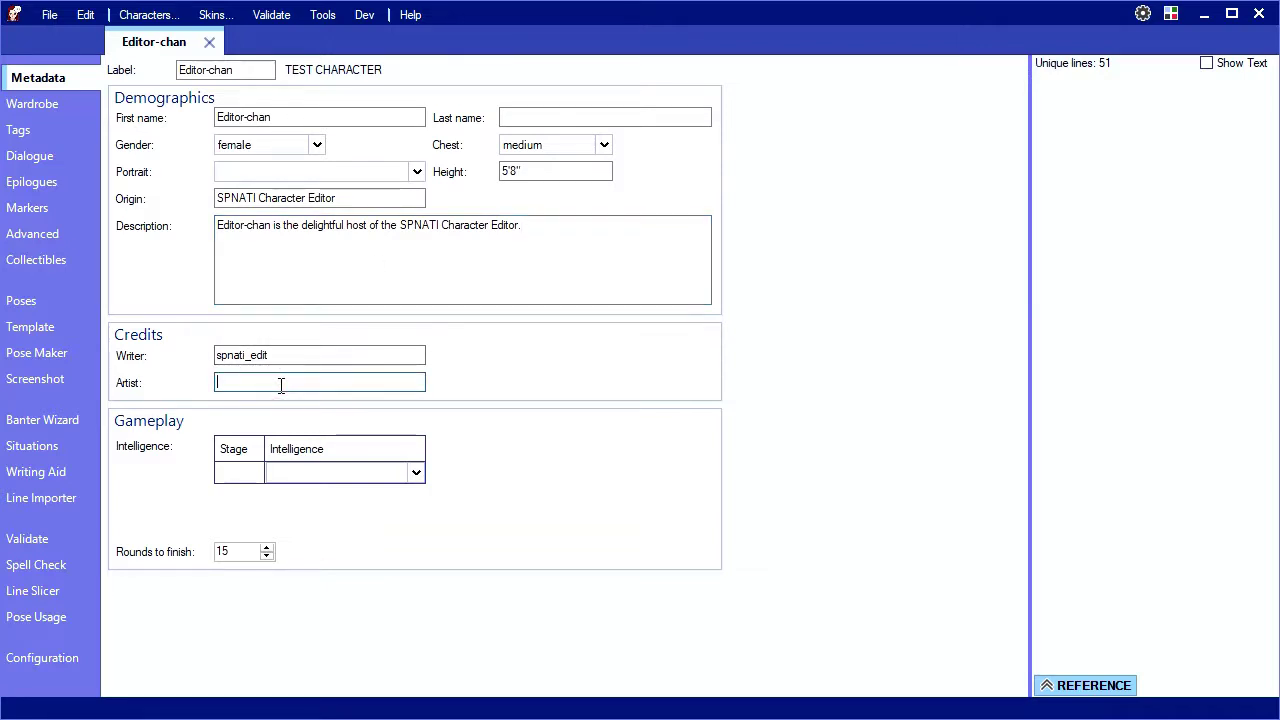
text(spnati_edit)
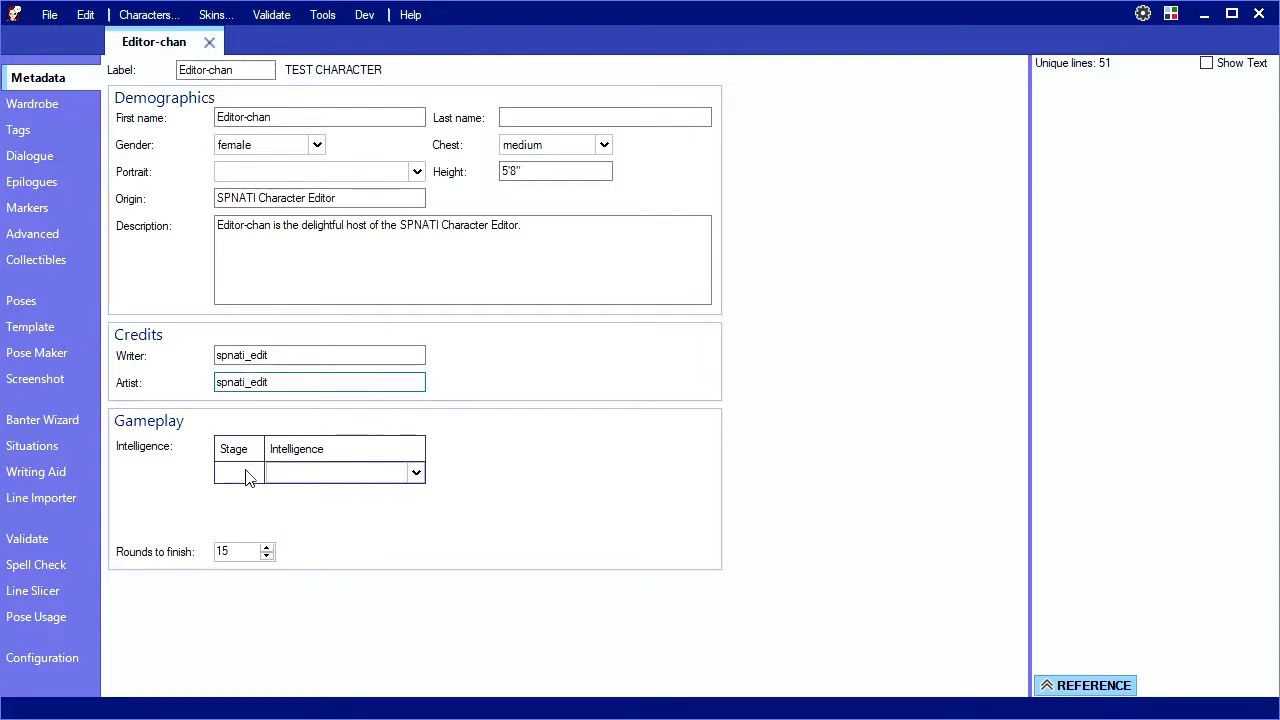
Add an intelligence entry for stage 0 with the level average
click(245, 476)
text(0)
click(415, 473)
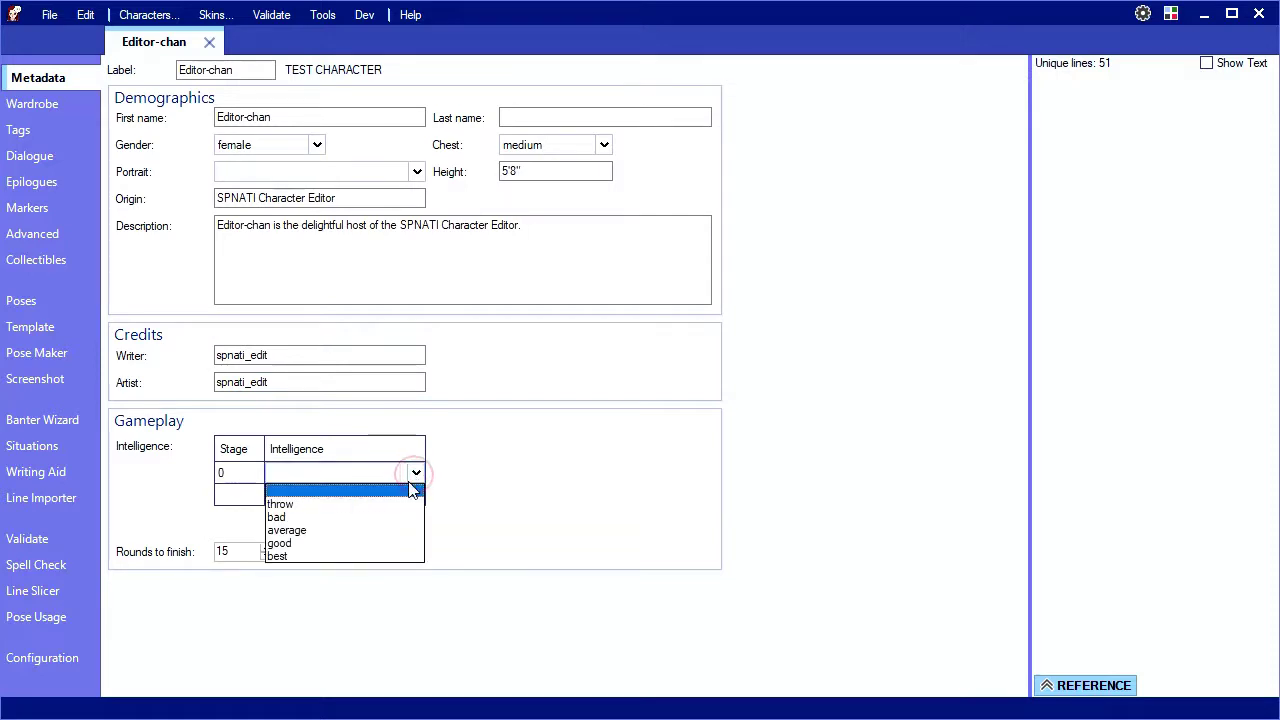
click(346, 532)
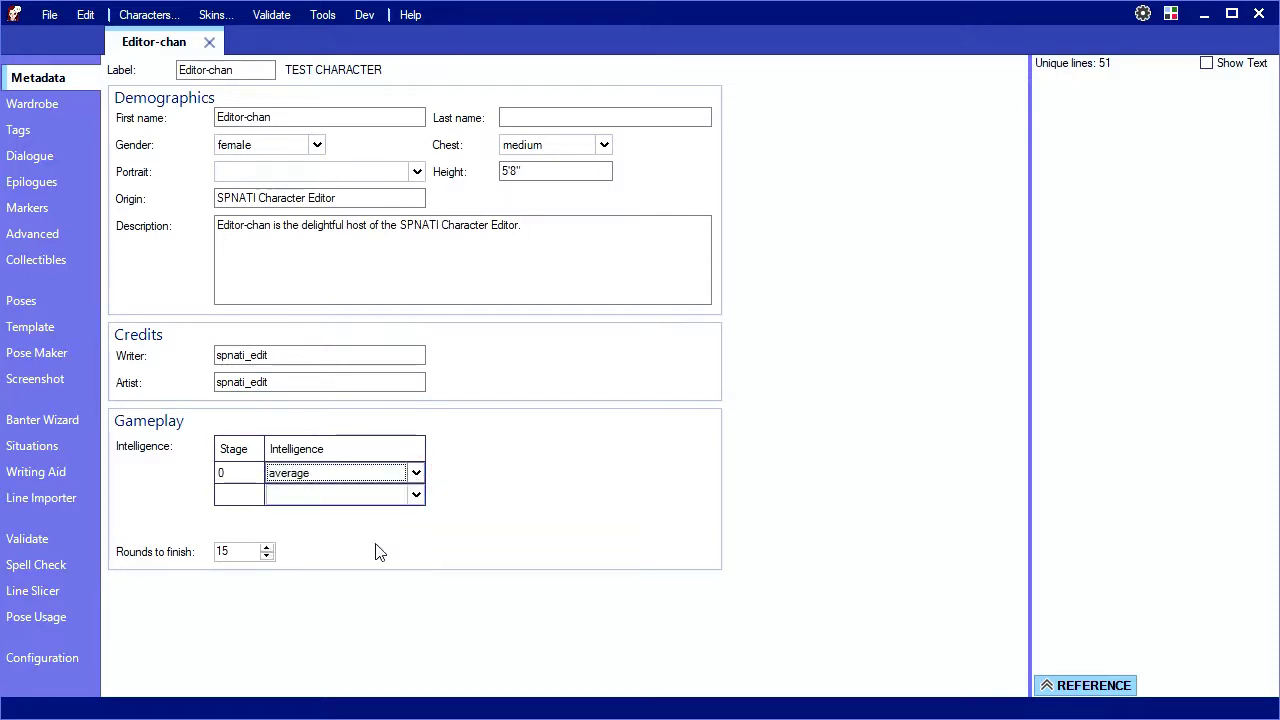
Lower the character's rounds to finish to 10
click(266, 557)
click(266, 557)
click(266, 557)
click(266, 557)
click(266, 557)
click(360, 544)
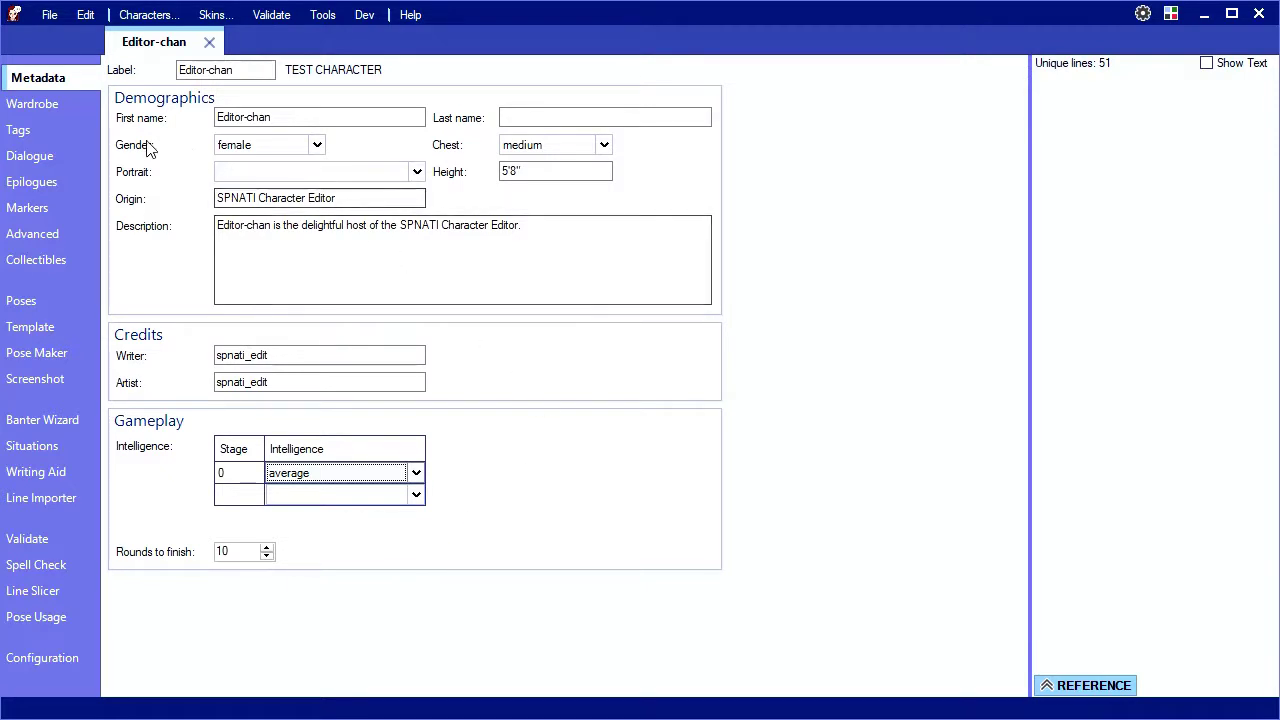
In the wardrobe, rename the first clothing layer "jacket" and set its type to extra
click(52, 105)
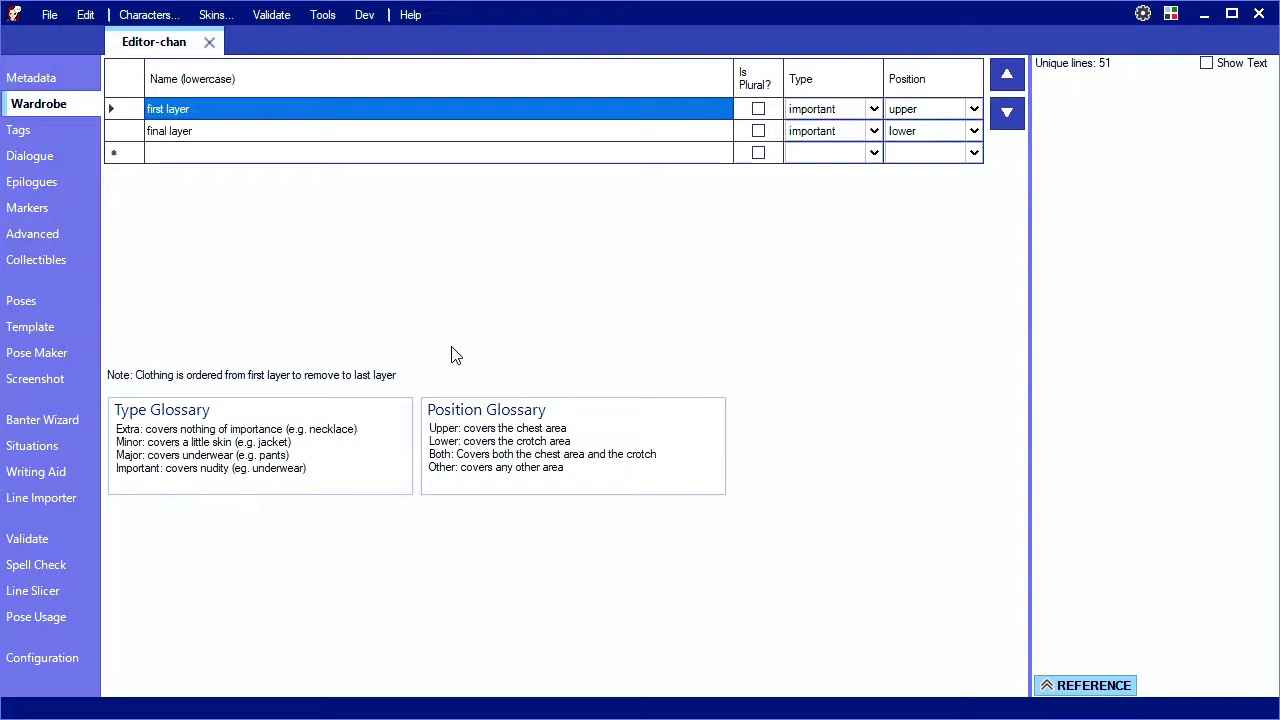
key(ctrl+End)
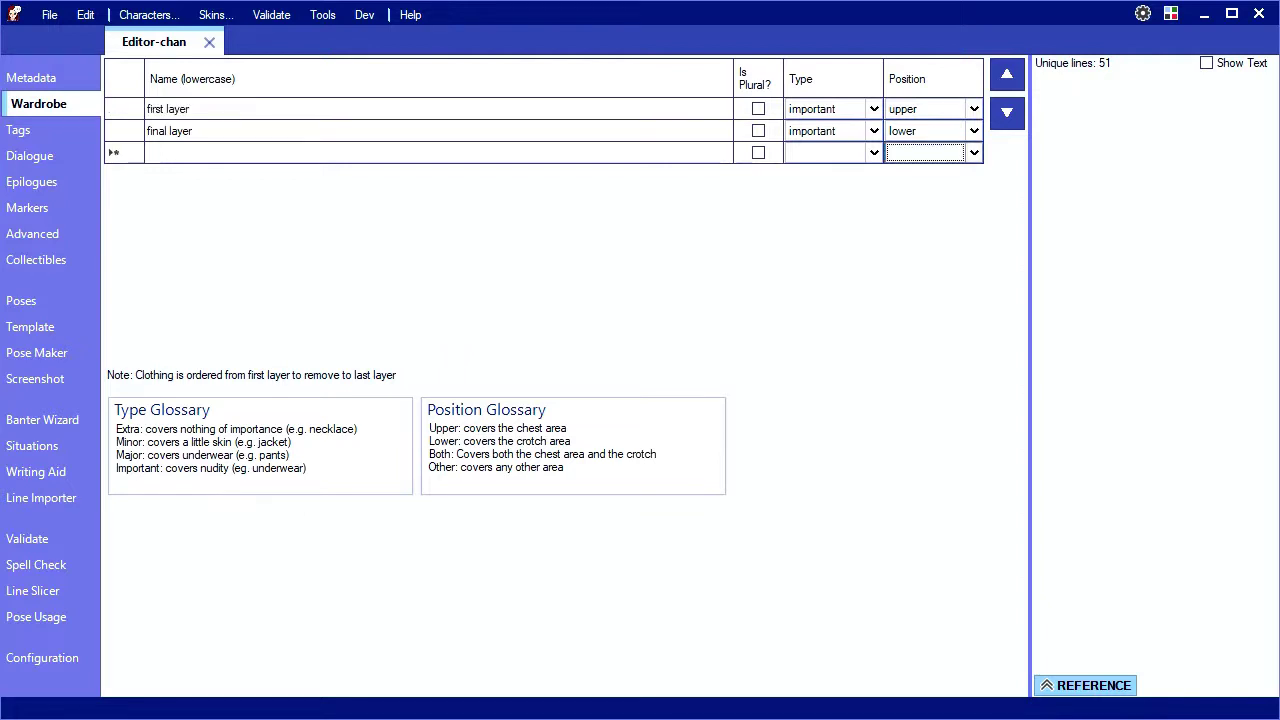
click(193, 112)
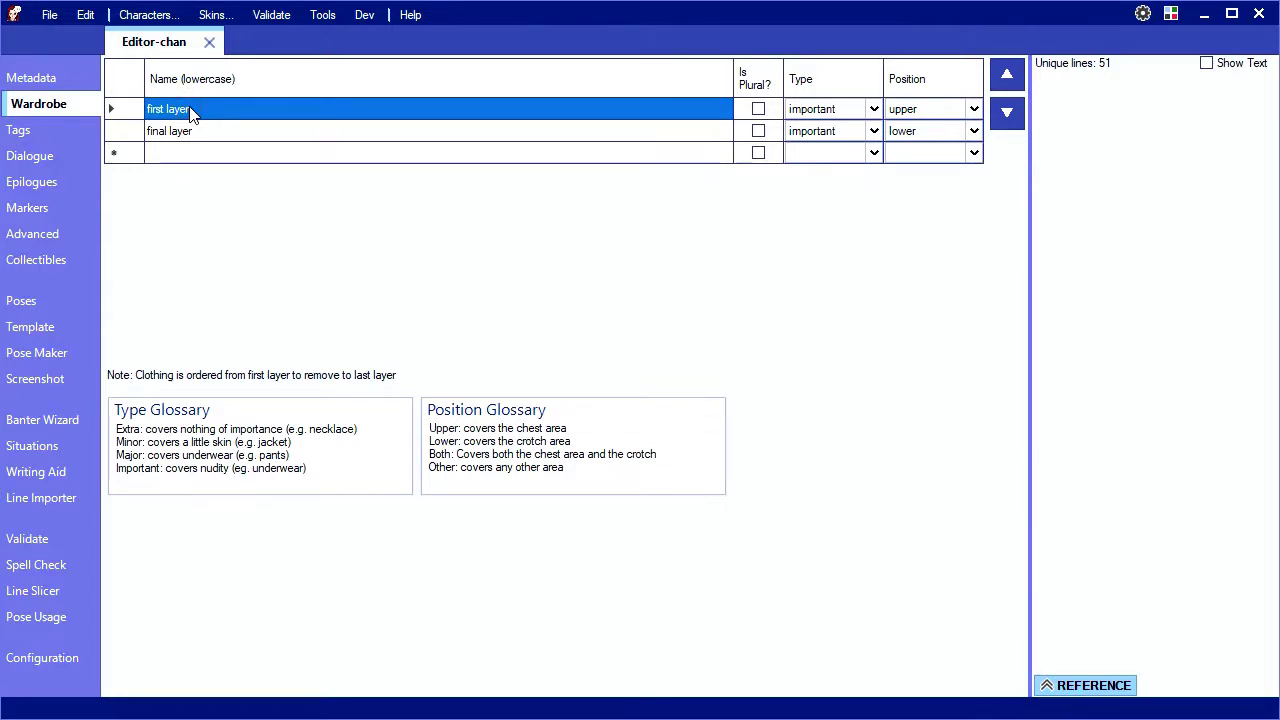
text(p)
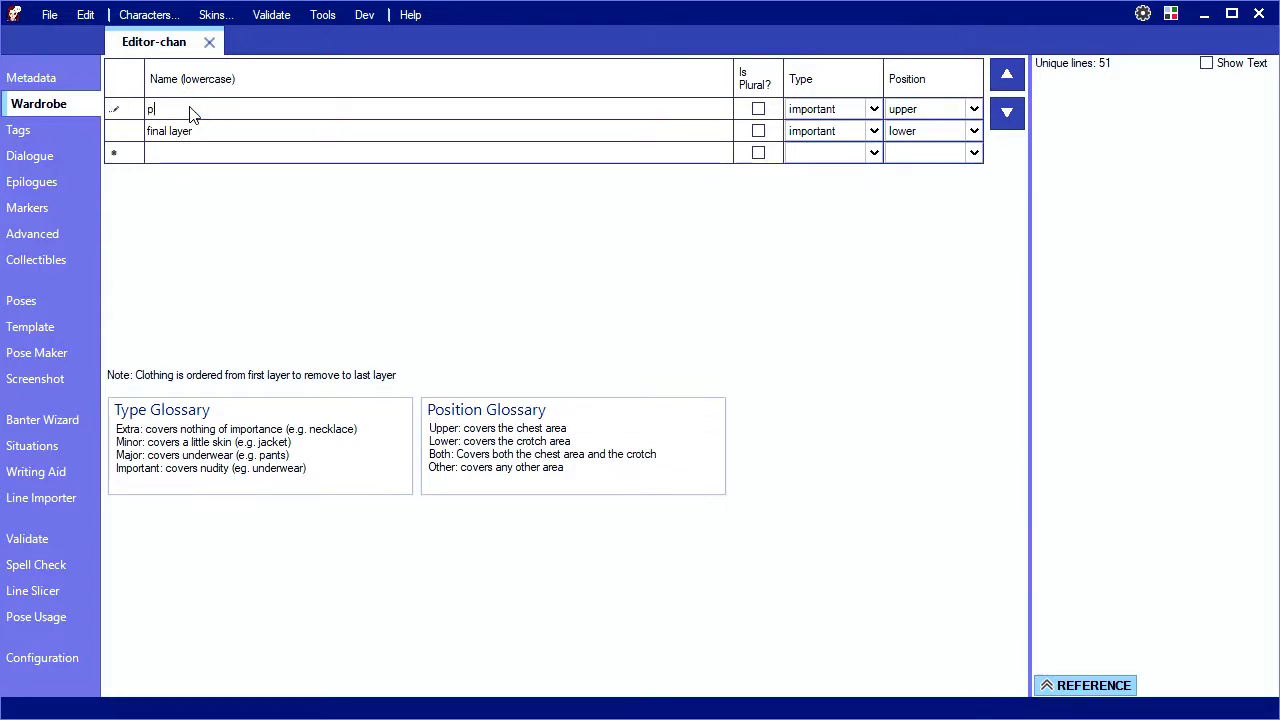
text(acket)
double_click(191, 108)
text(jac)
click(873, 110)
click(872, 110)
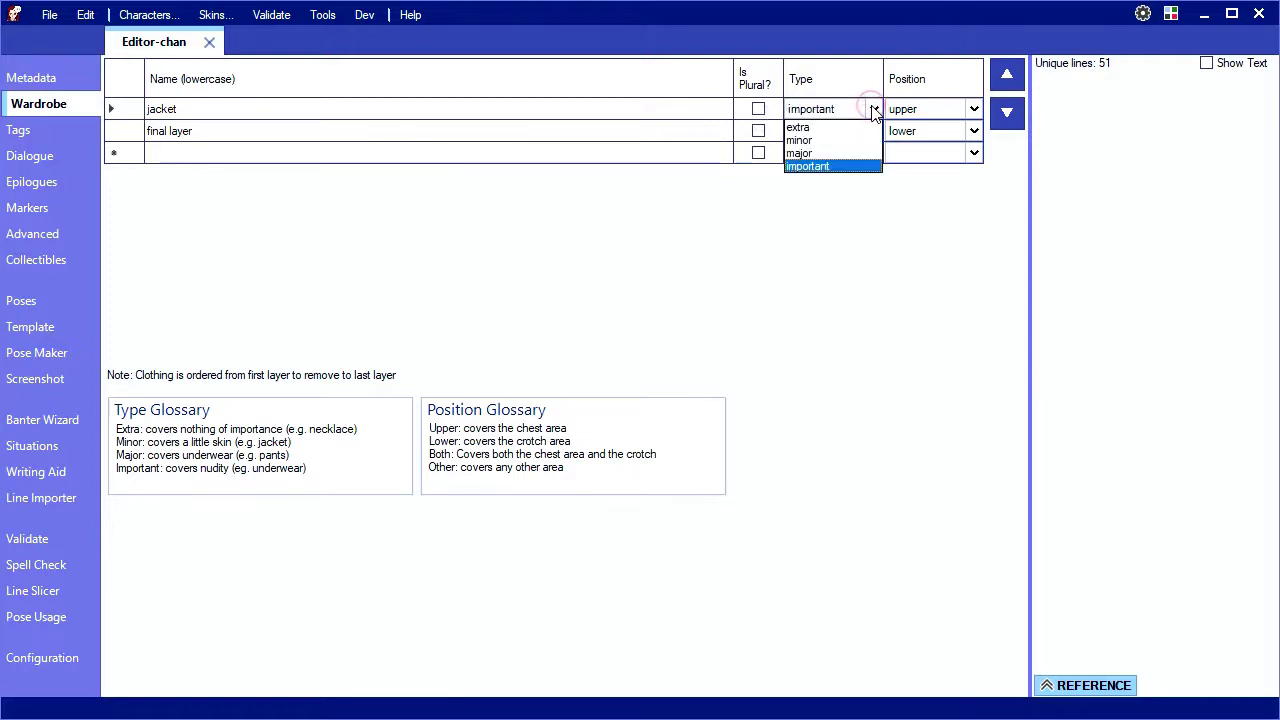
click(838, 127)
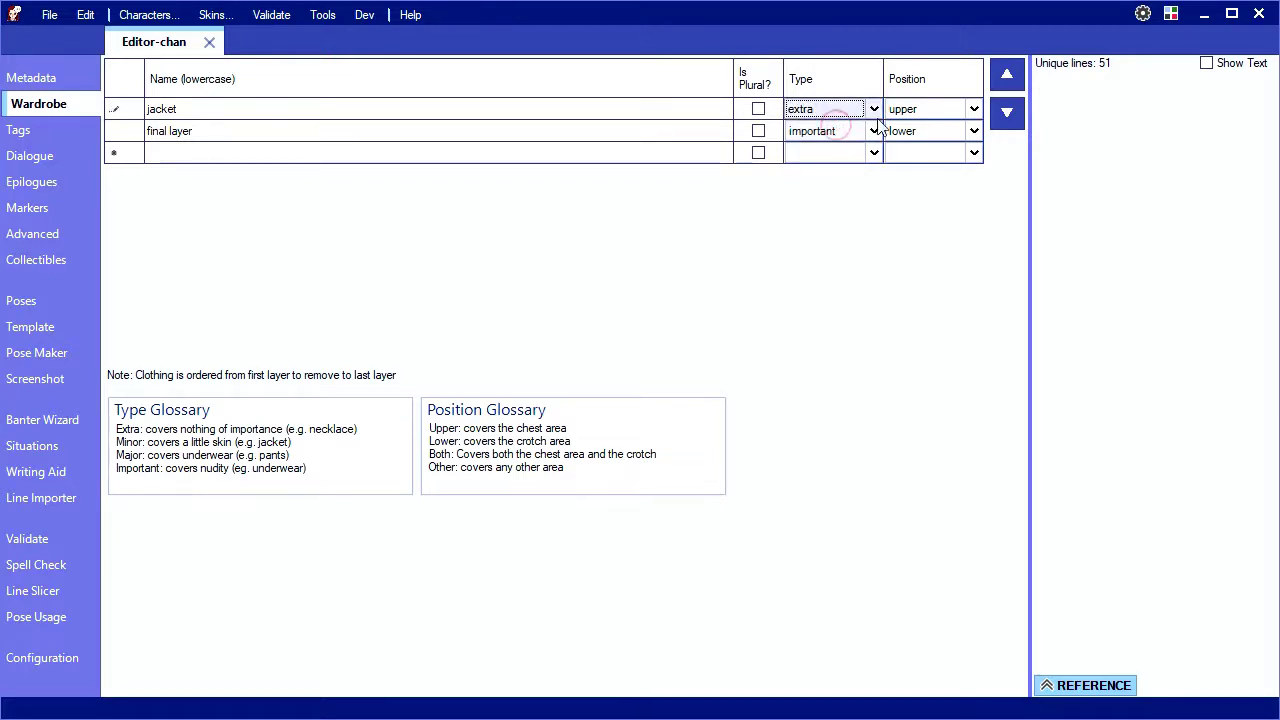
Rename the final clothing layer "shirt", with type major and position upper
click(226, 137)
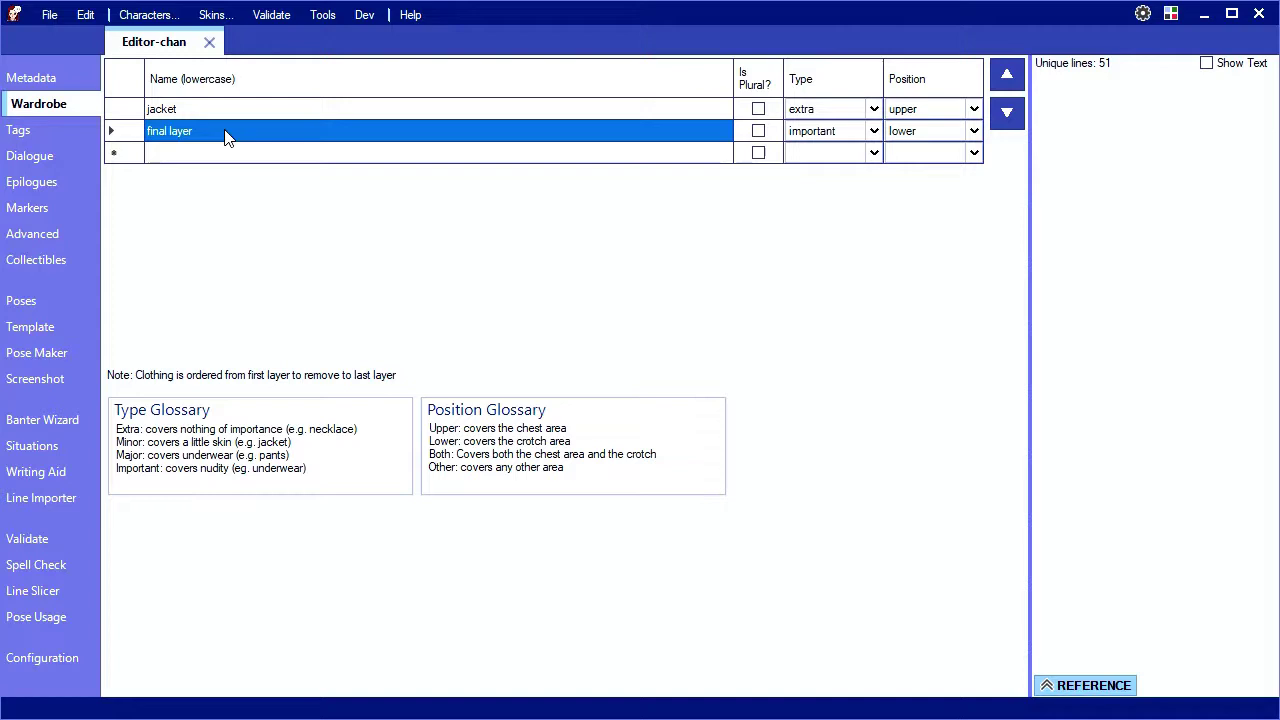
text(shirt)
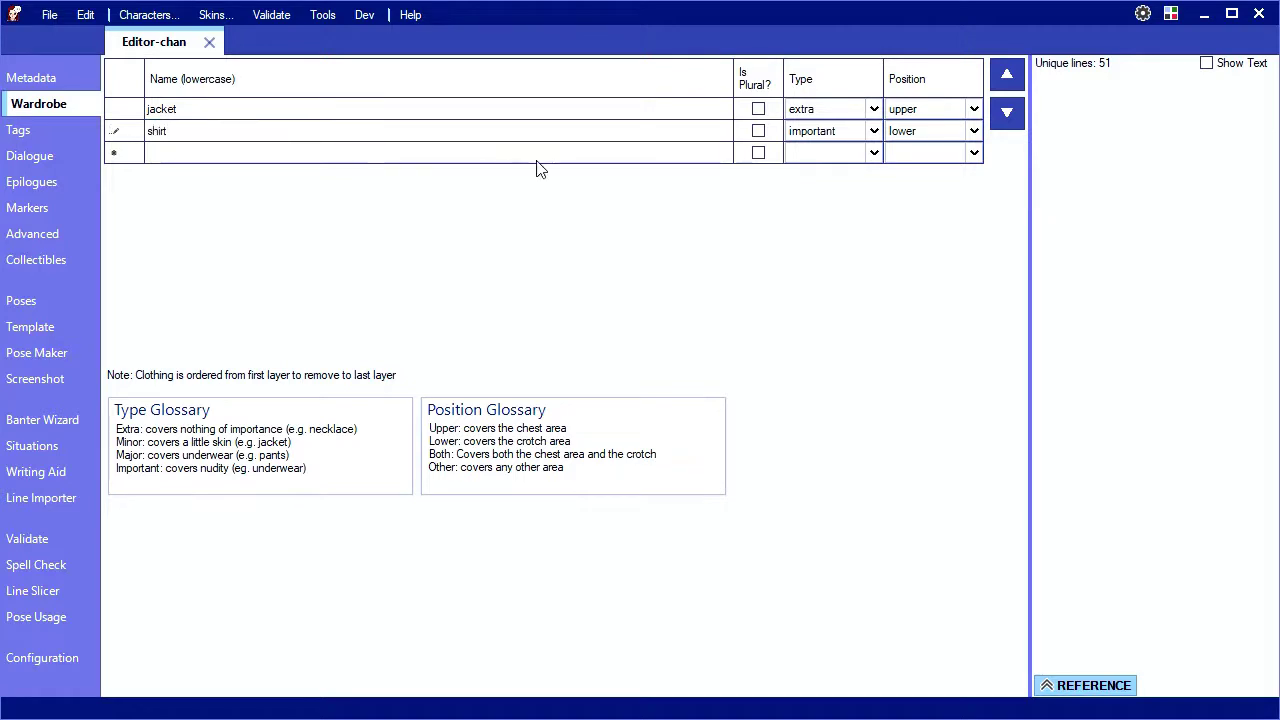
click(872, 136)
click(872, 136)
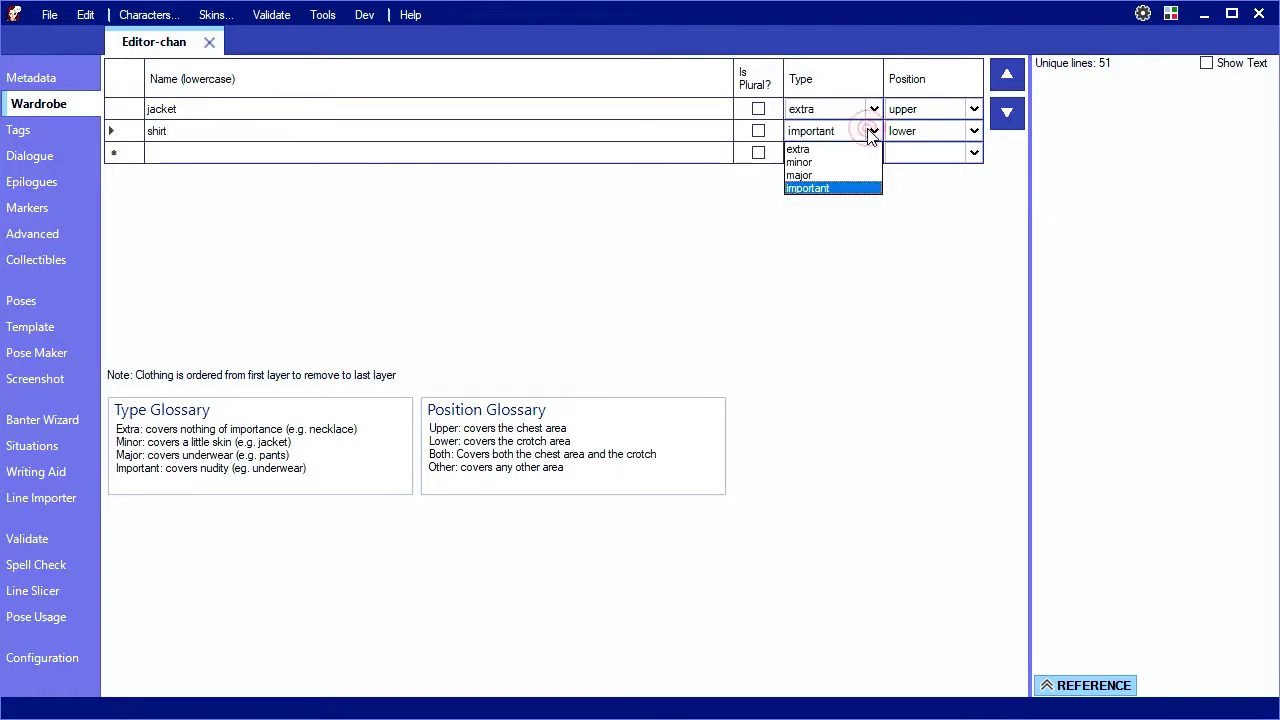
click(805, 176)
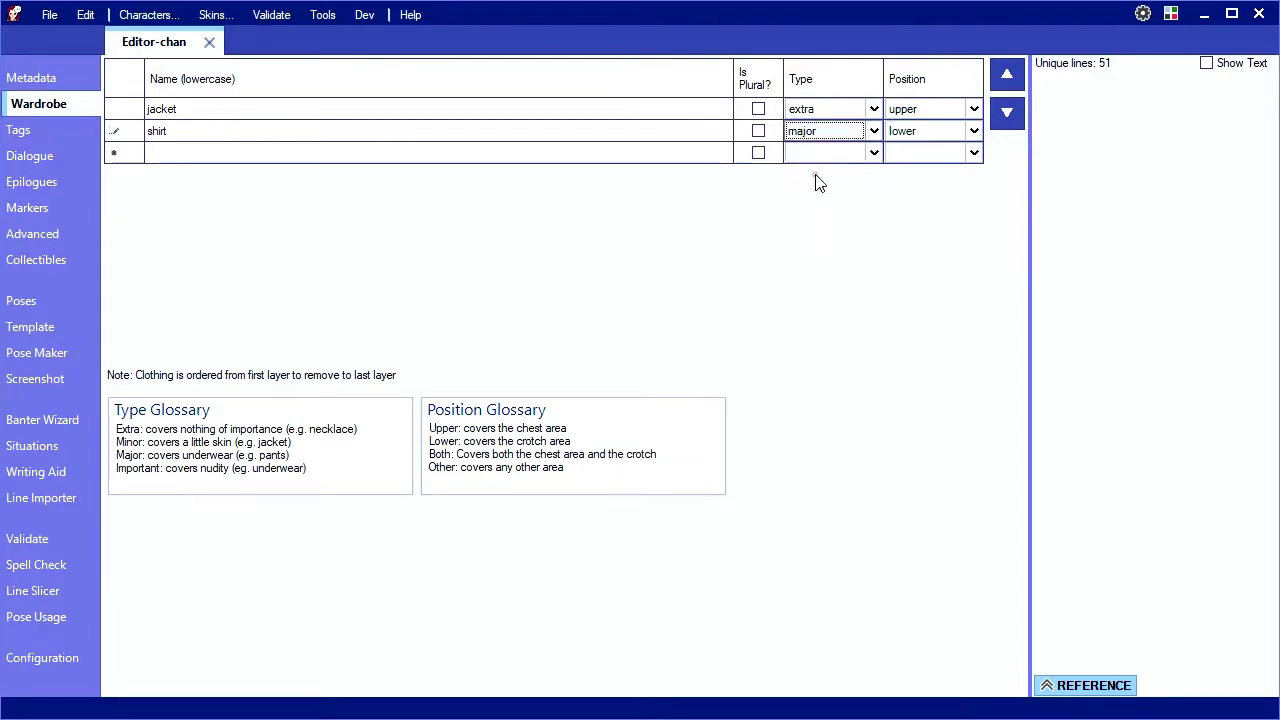
click(972, 136)
click(972, 136)
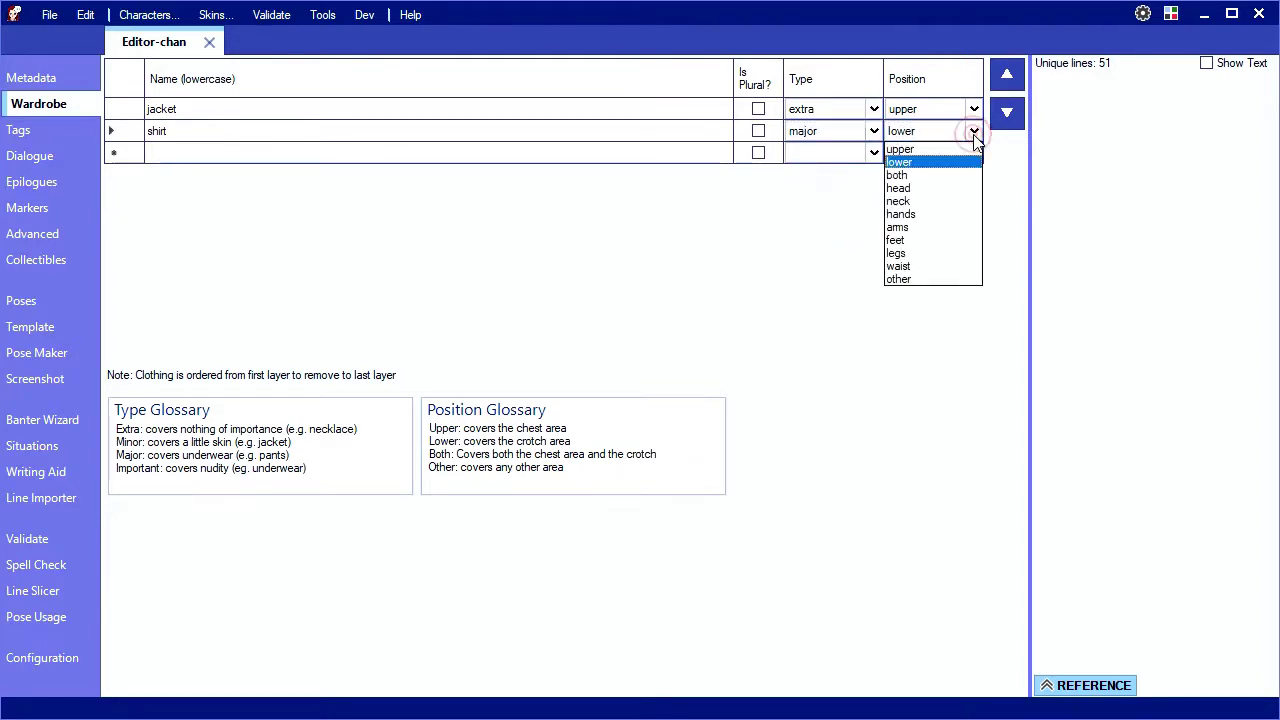
click(906, 150)
Add a clothing layer named "shoes" below the shirt, with type extra and position feet
click(219, 160)
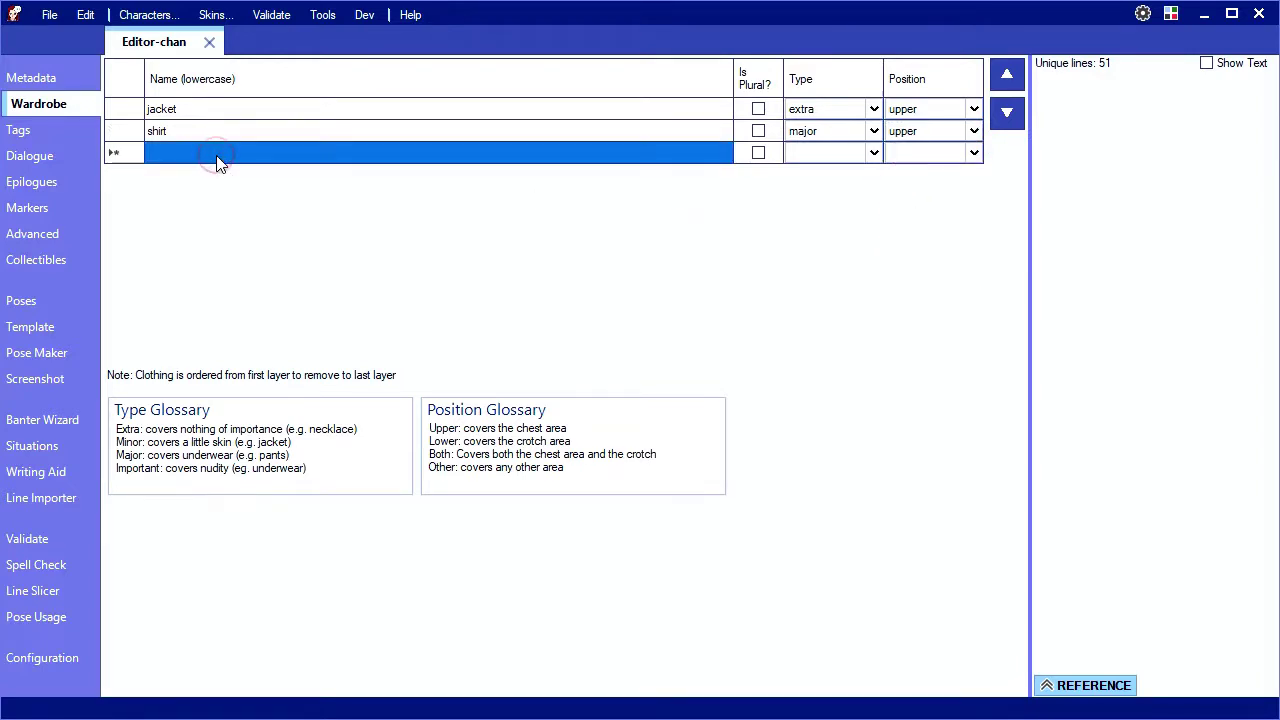
text(shoes)
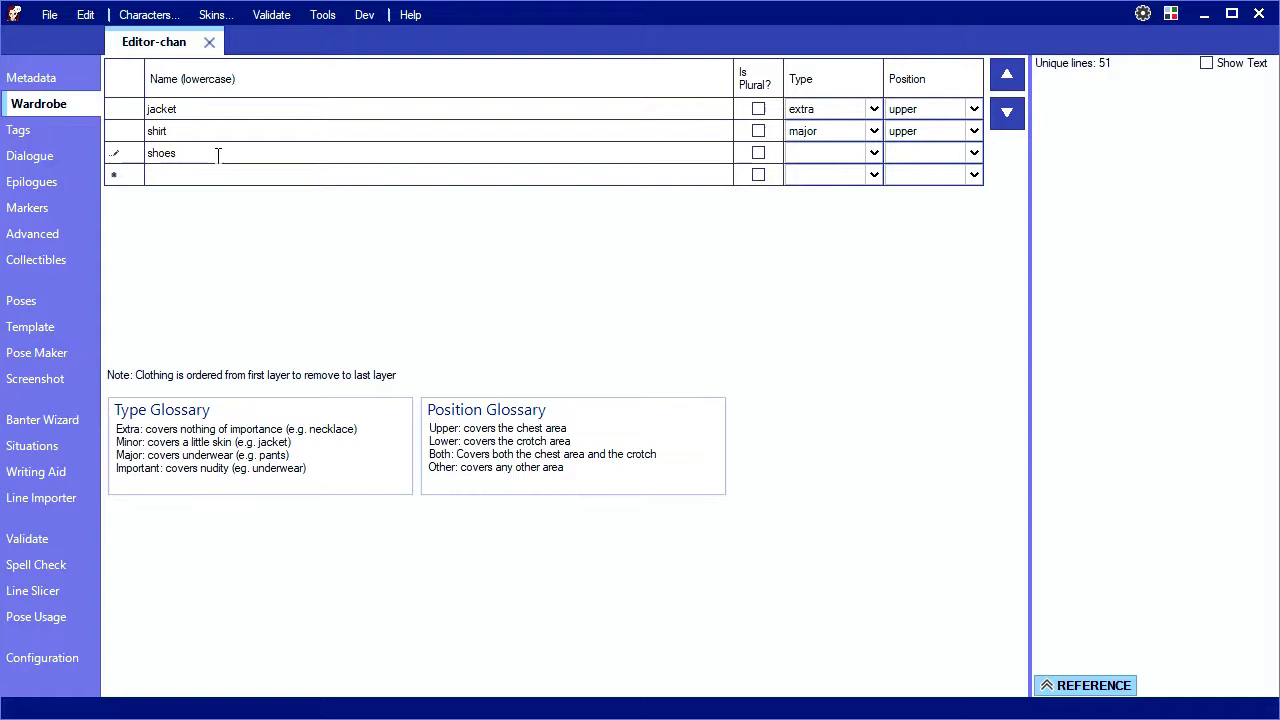
click(832, 158)
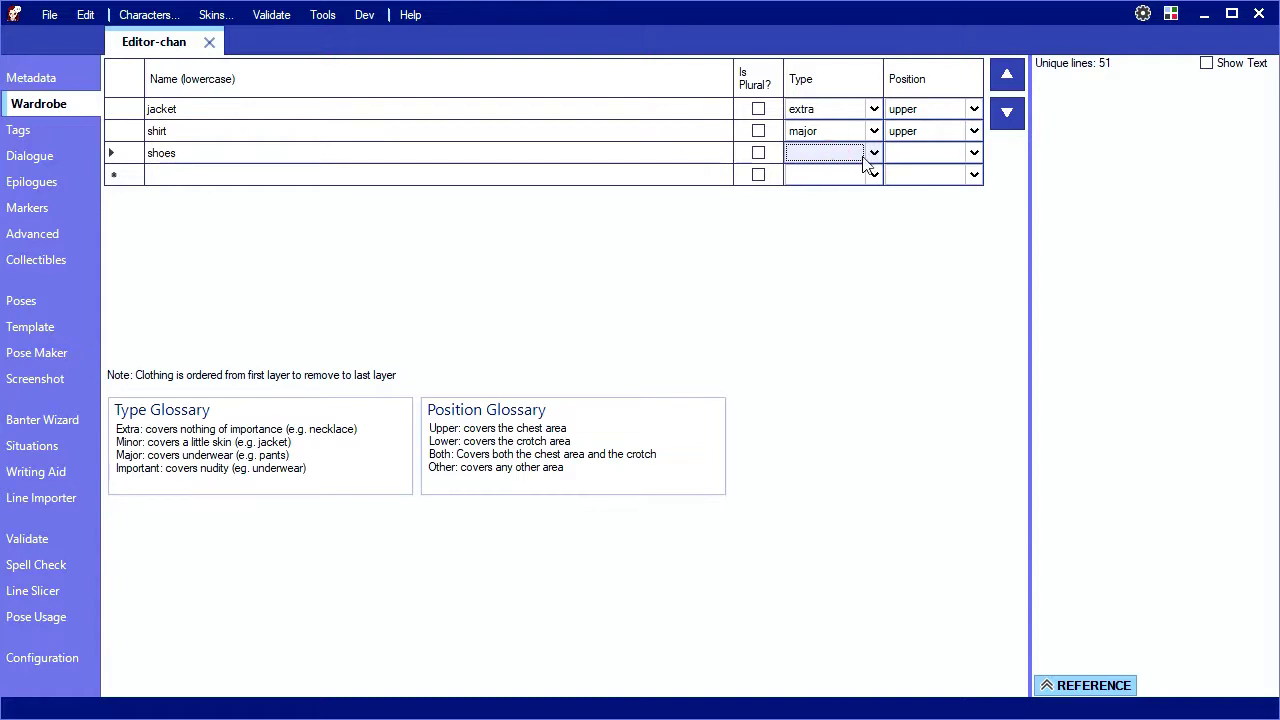
click(872, 155)
click(852, 170)
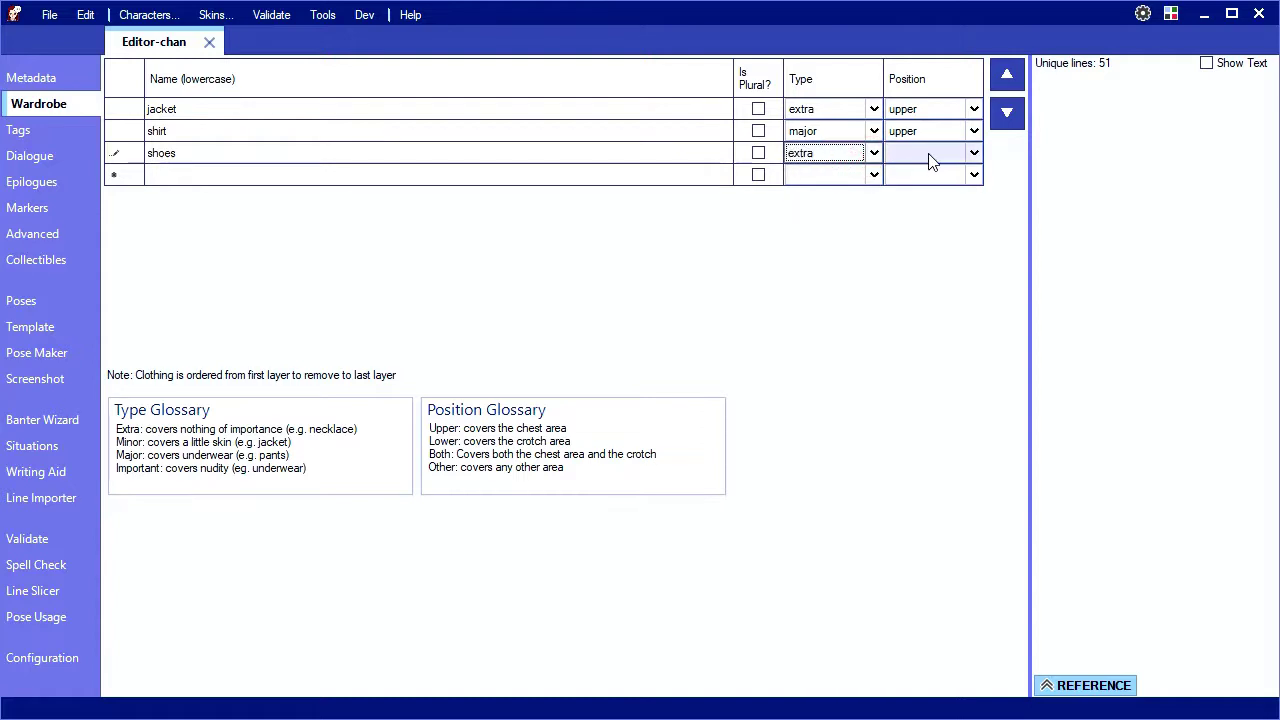
click(929, 162)
text(feet)
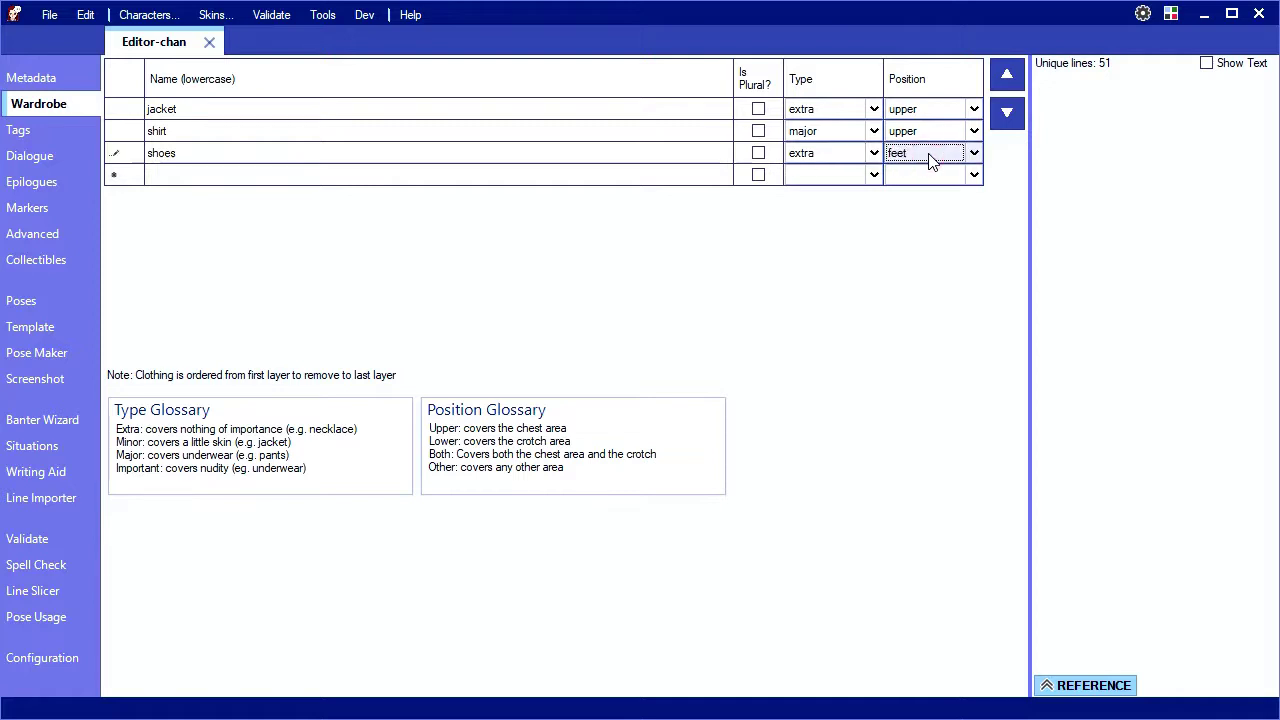
Add a clothing layer named "skirt" with type minor and position lower
click(207, 178)
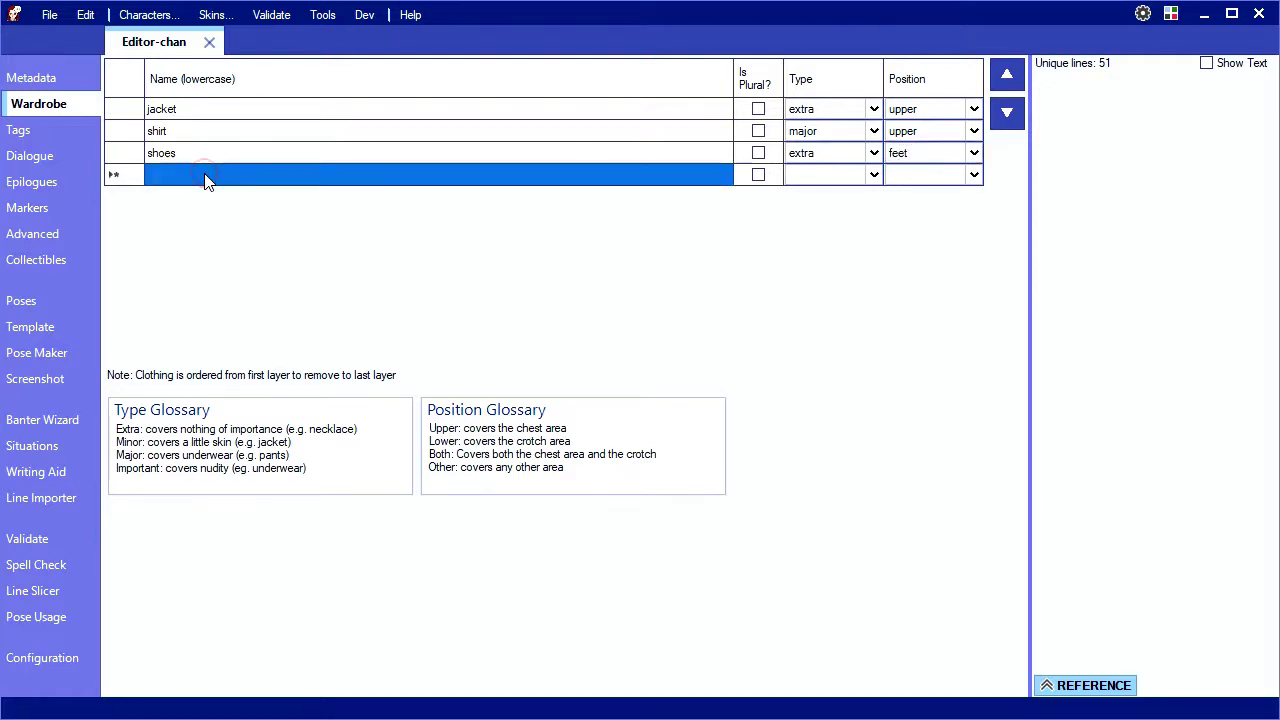
text(skirt)
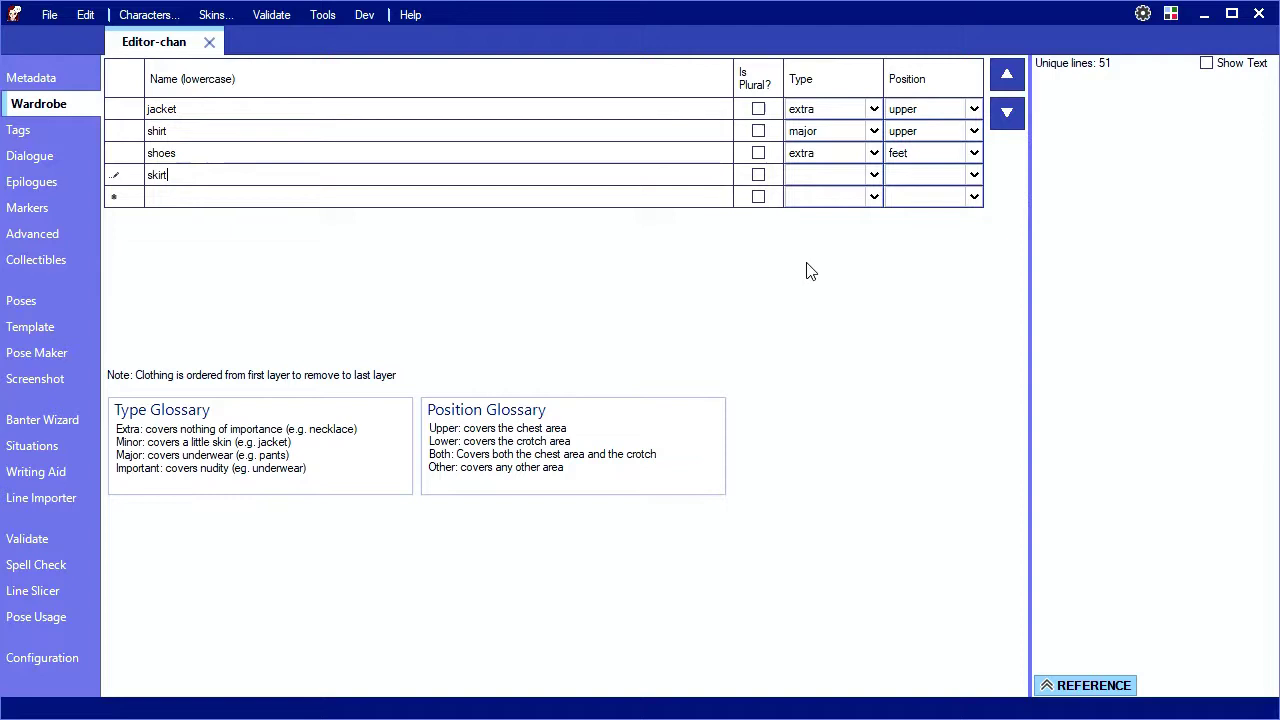
click(827, 178)
key(m)
click(918, 180)
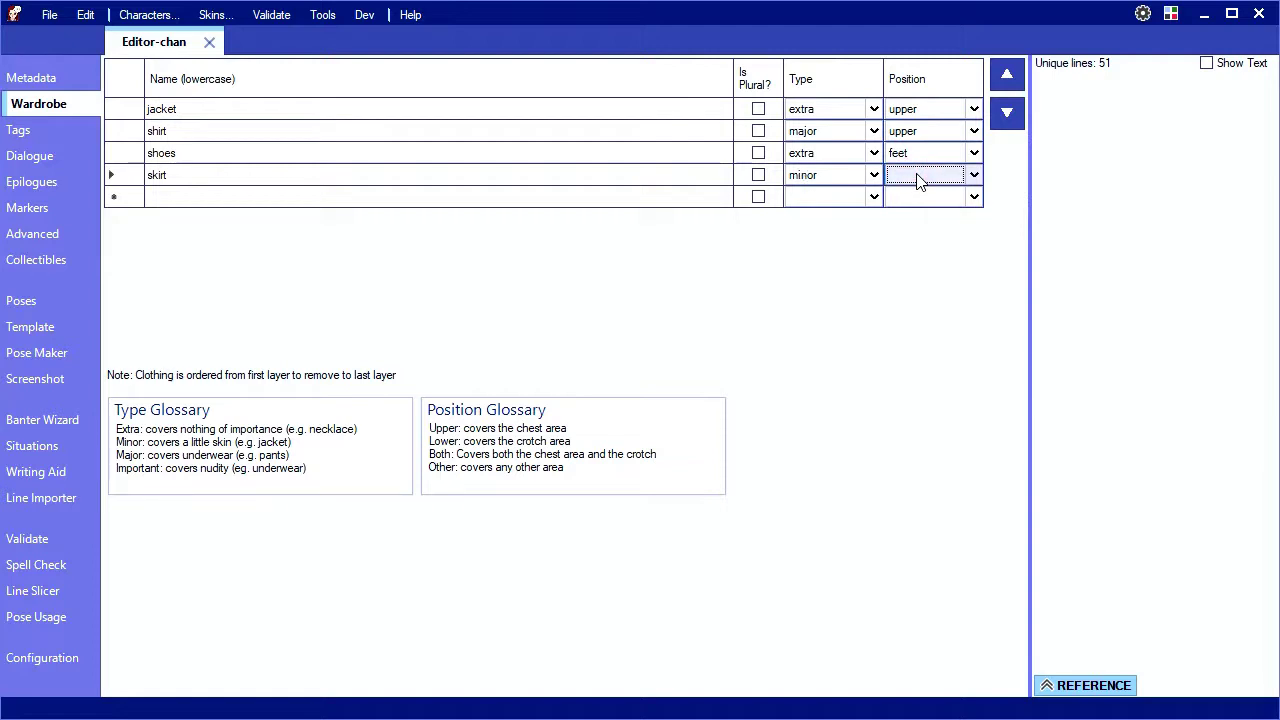
key(l)
Add a clothing layer named "leggings" and mark both the leggings and the shoes as plural
click(276, 182)
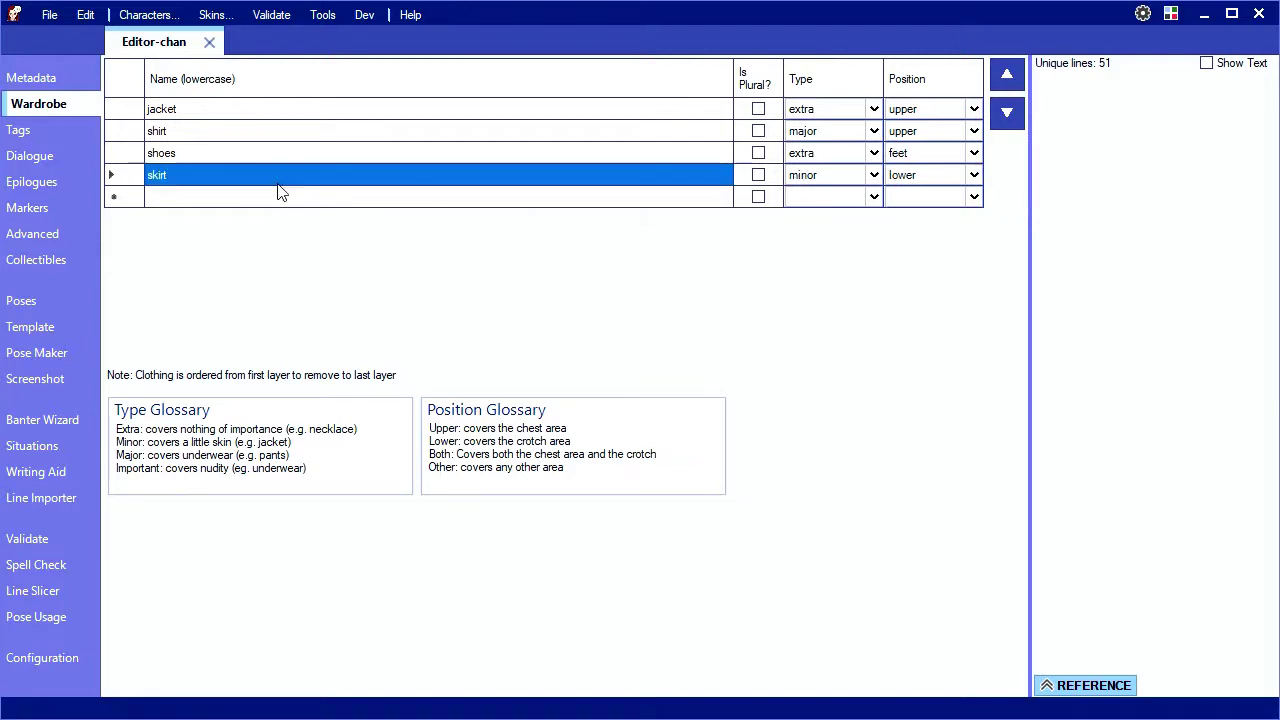
key(Down)
text(leg)
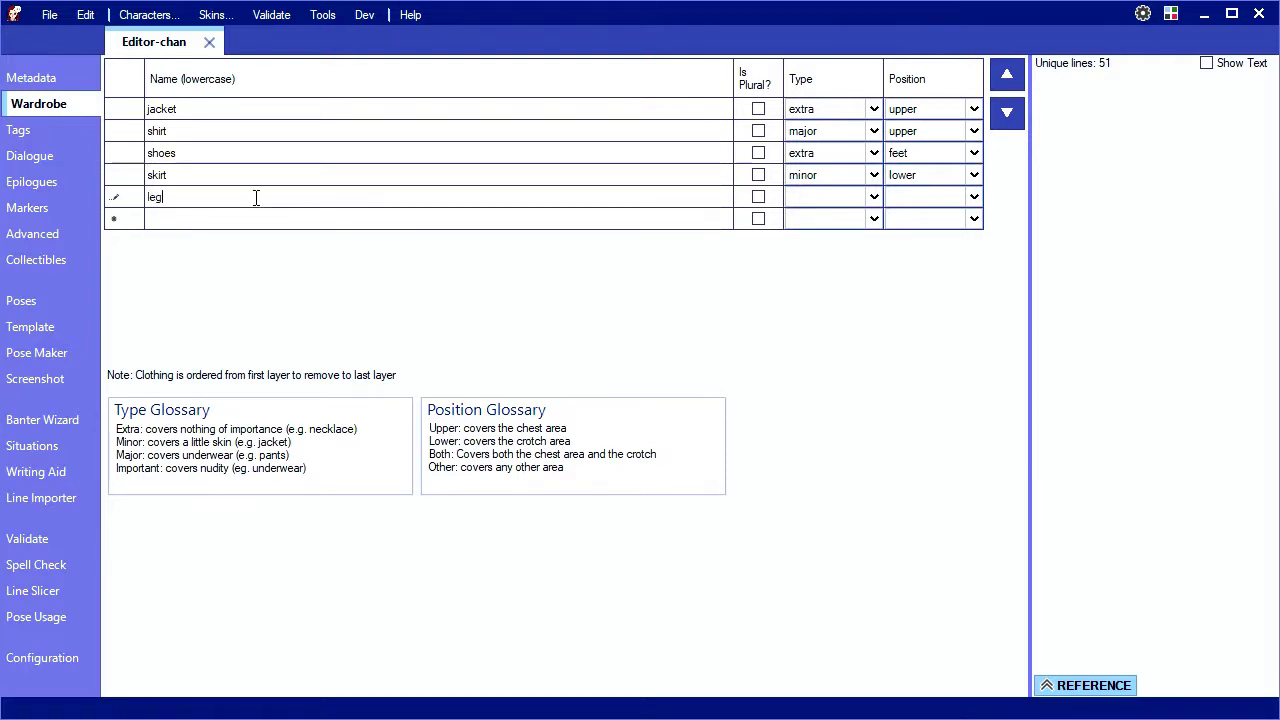
text(gings)
click(758, 202)
click(758, 199)
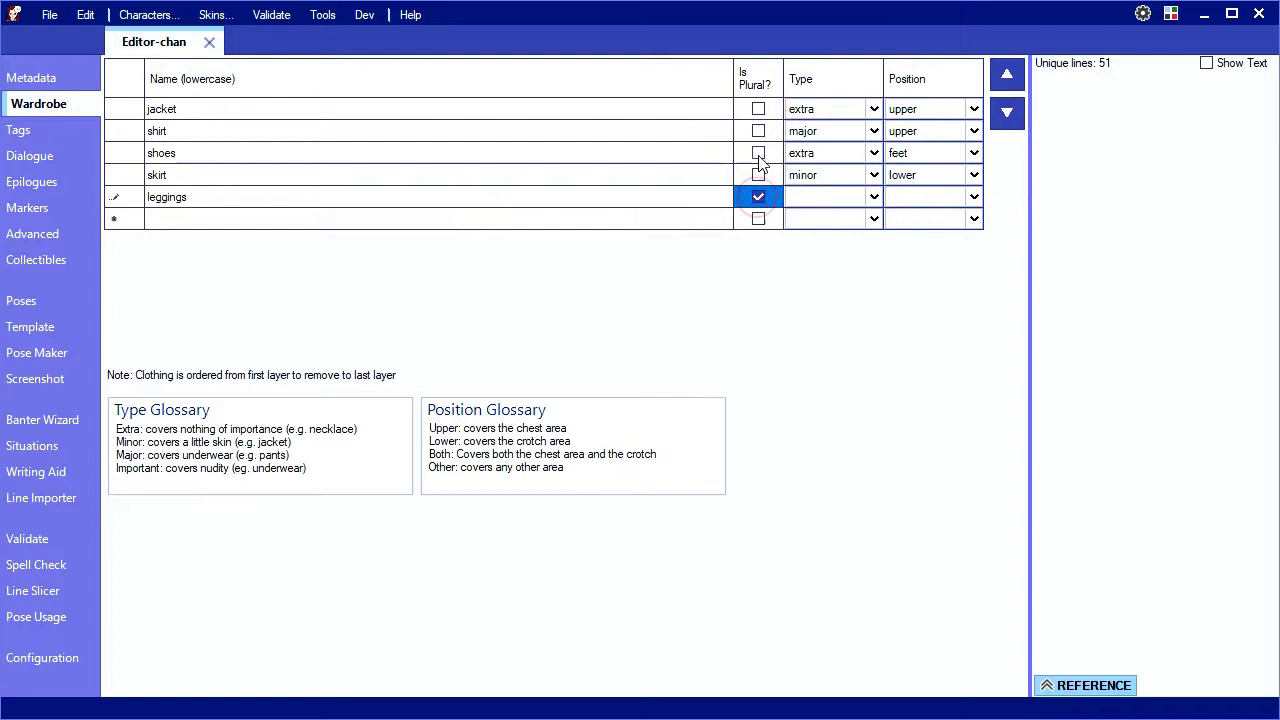
click(759, 155)
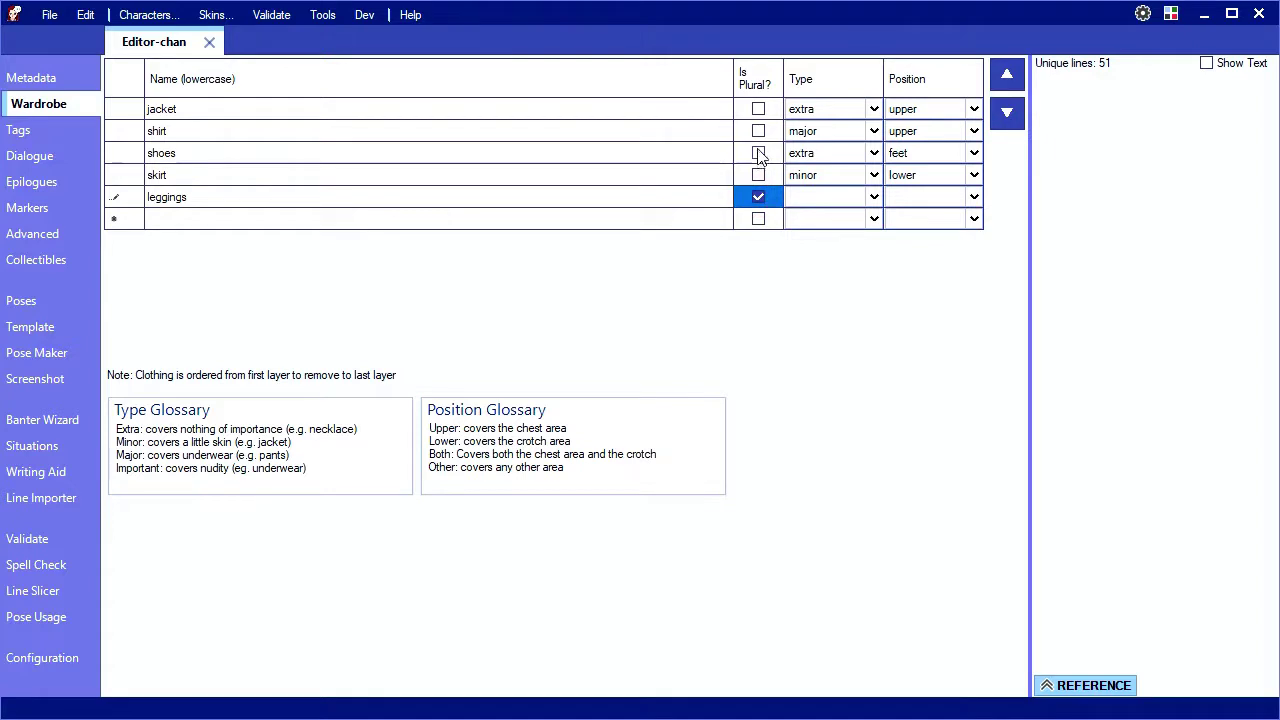
Set the leggings layer's type to major and its position to legs
click(832, 201)
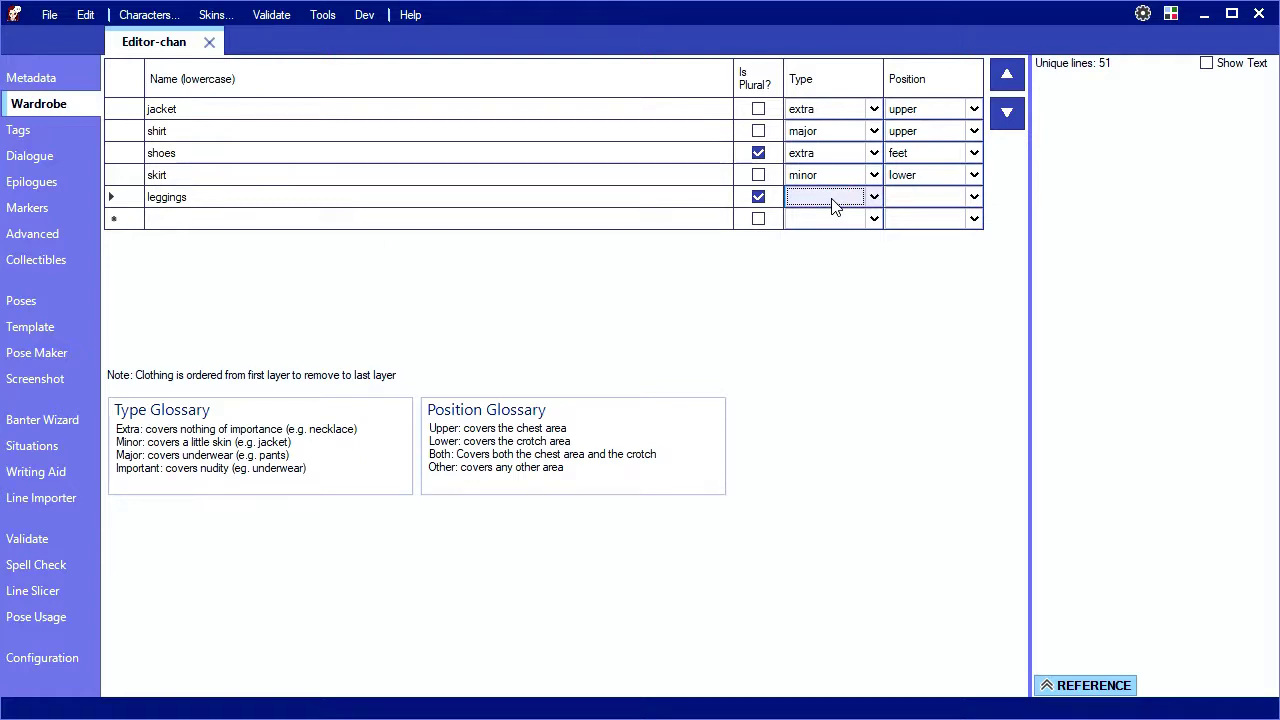
key(m)
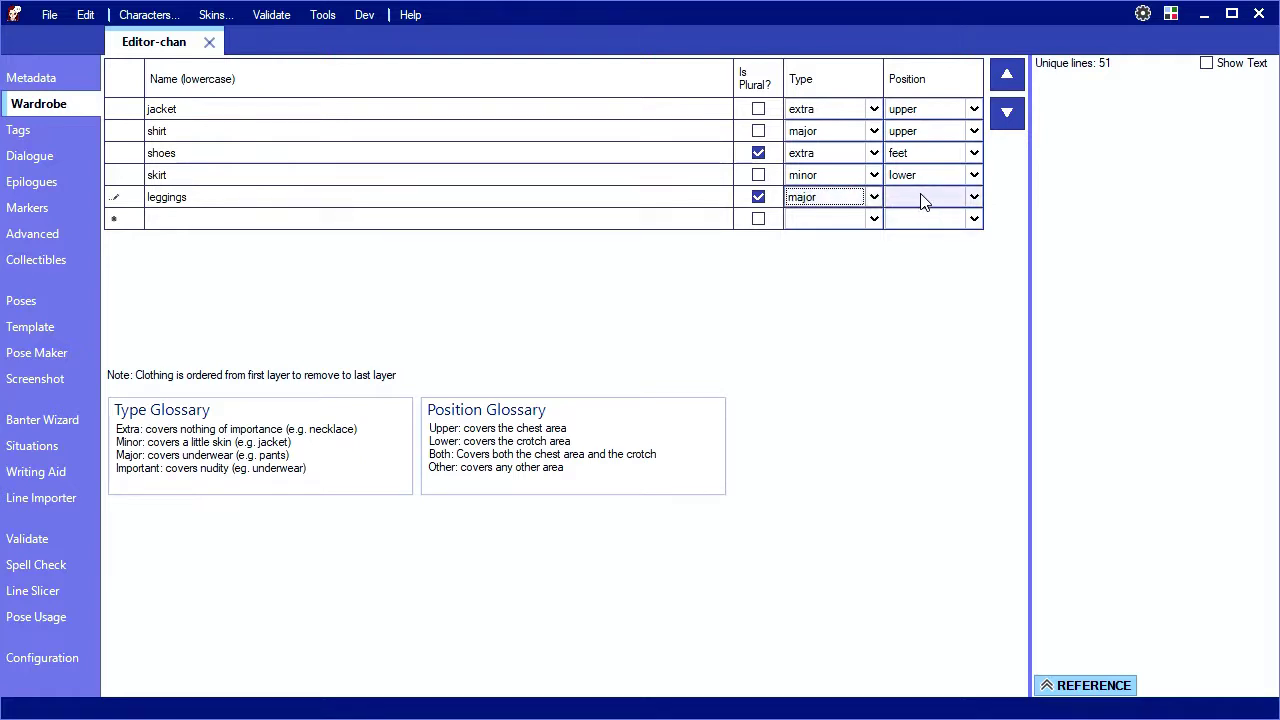
click(922, 200)
text(legs)
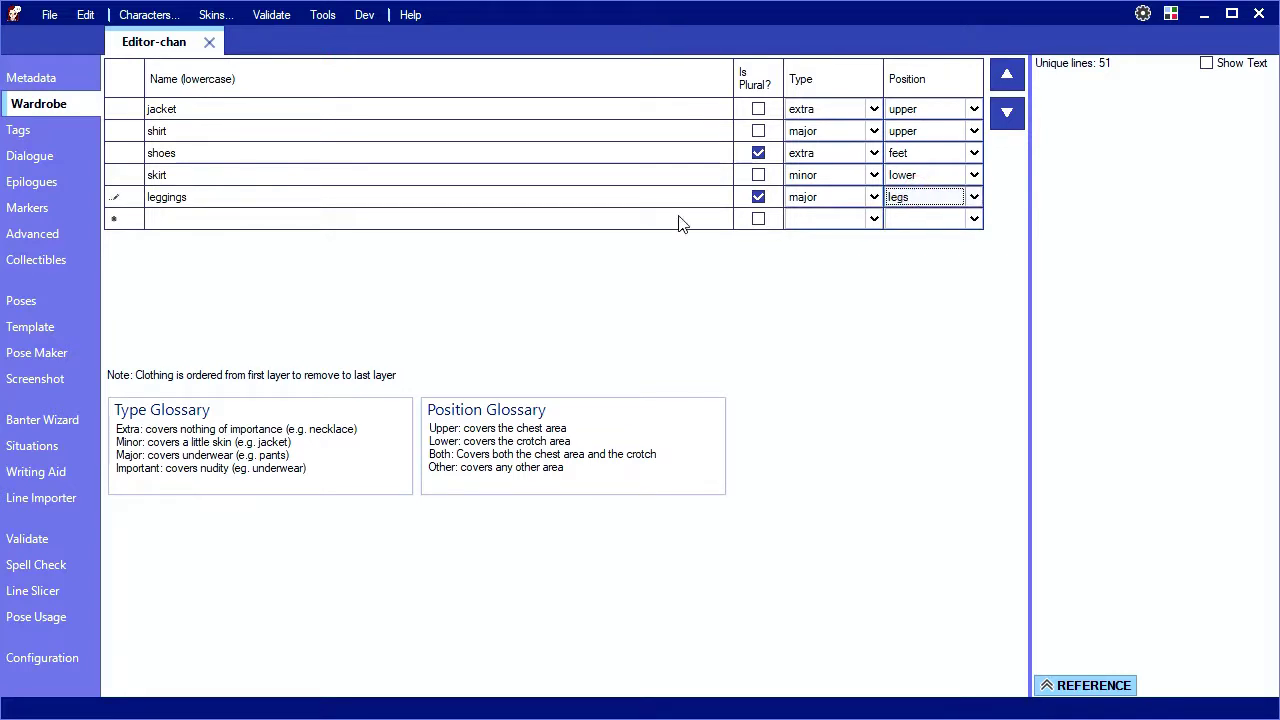
Add a clothing layer named "bra" with type important and position upper
click(335, 222)
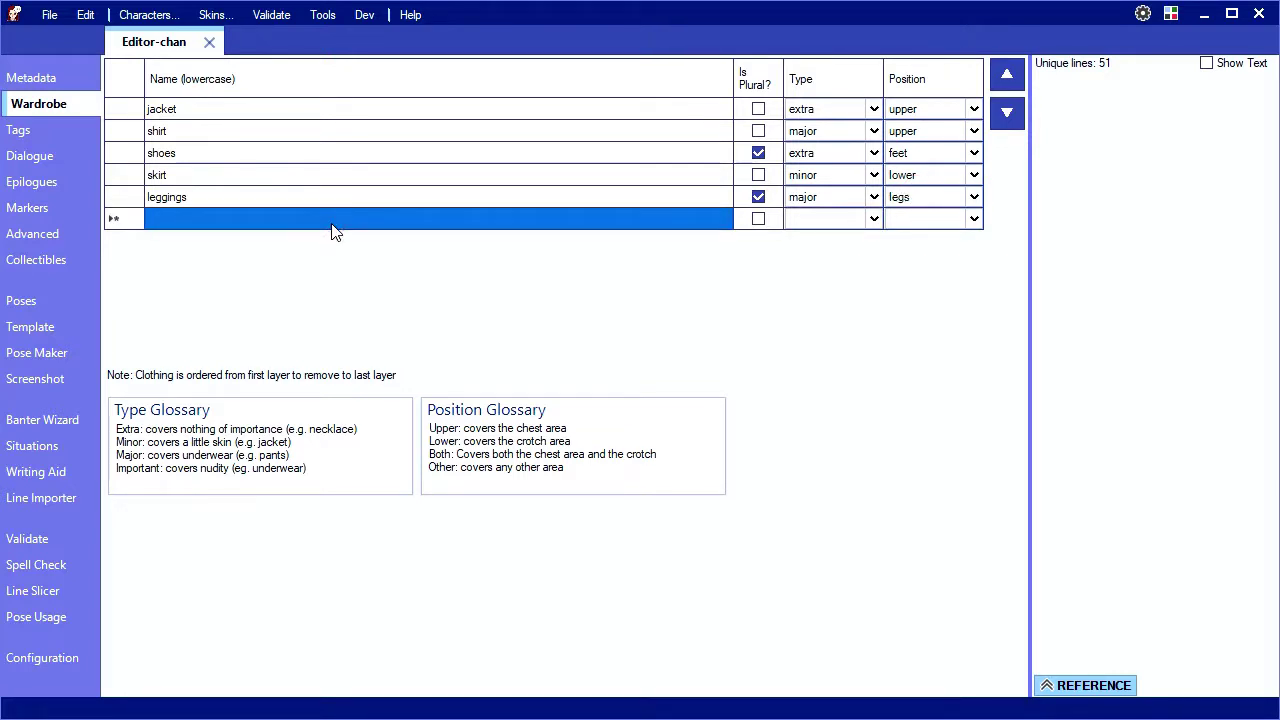
text(bra)
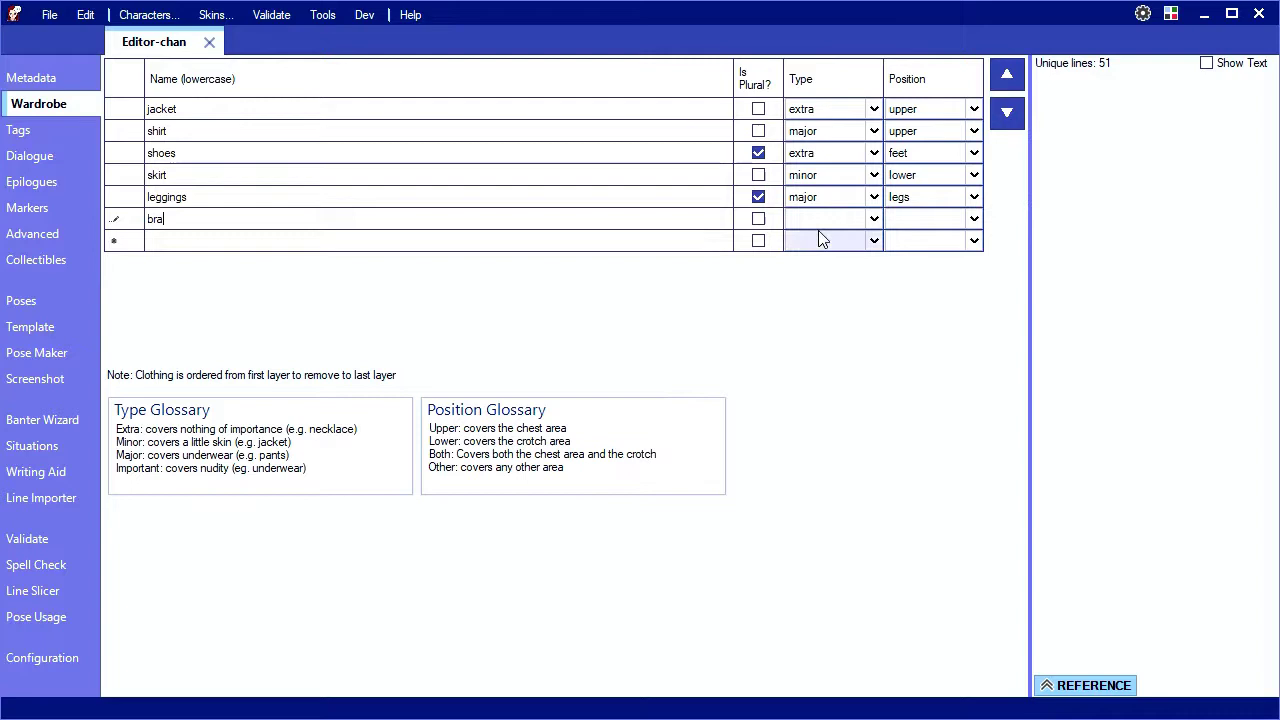
click(851, 220)
text(important)
click(930, 220)
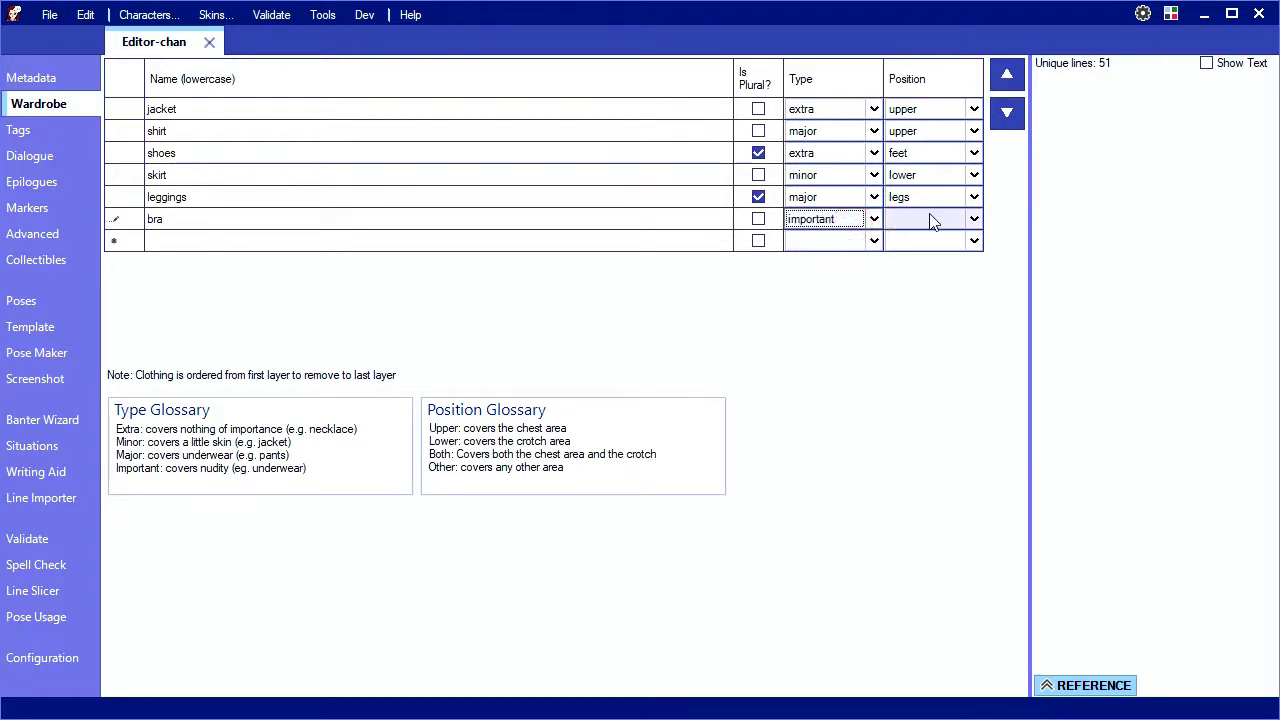
click(948, 226)
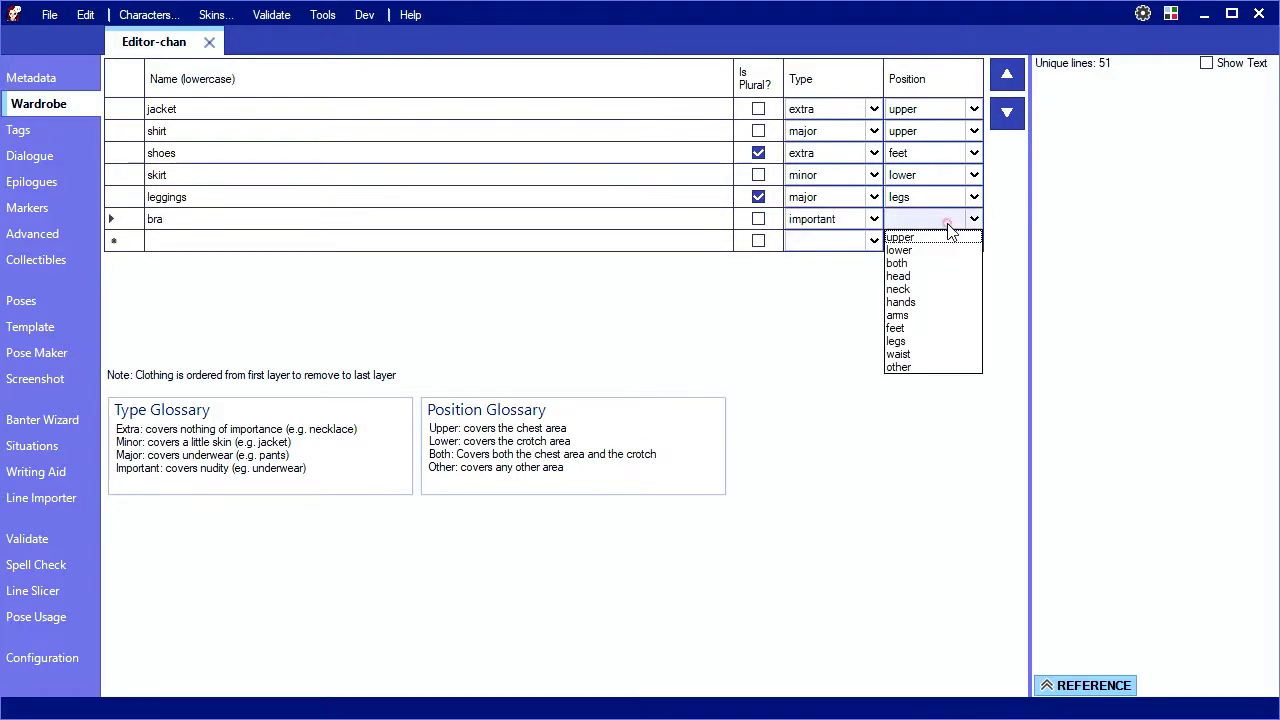
click(928, 237)
Add a plural clothing layer named "panties" with type important and position lower, and save the character
click(185, 245)
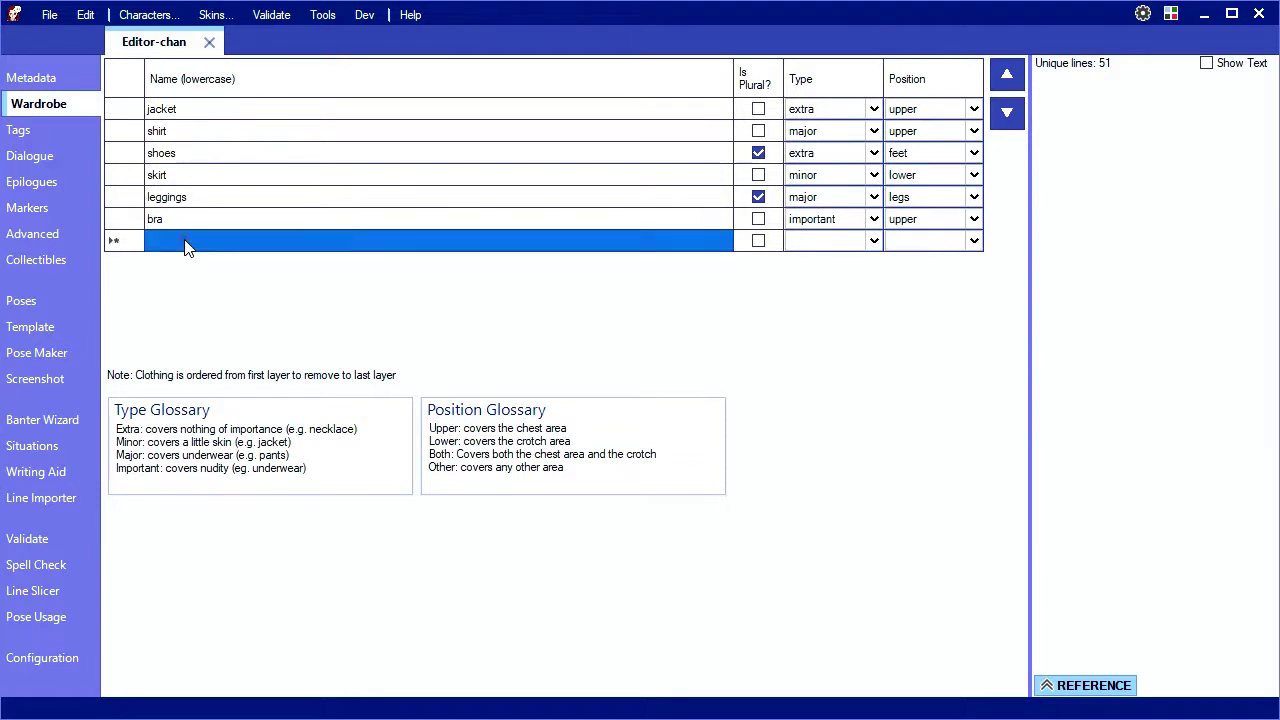
text(panties)
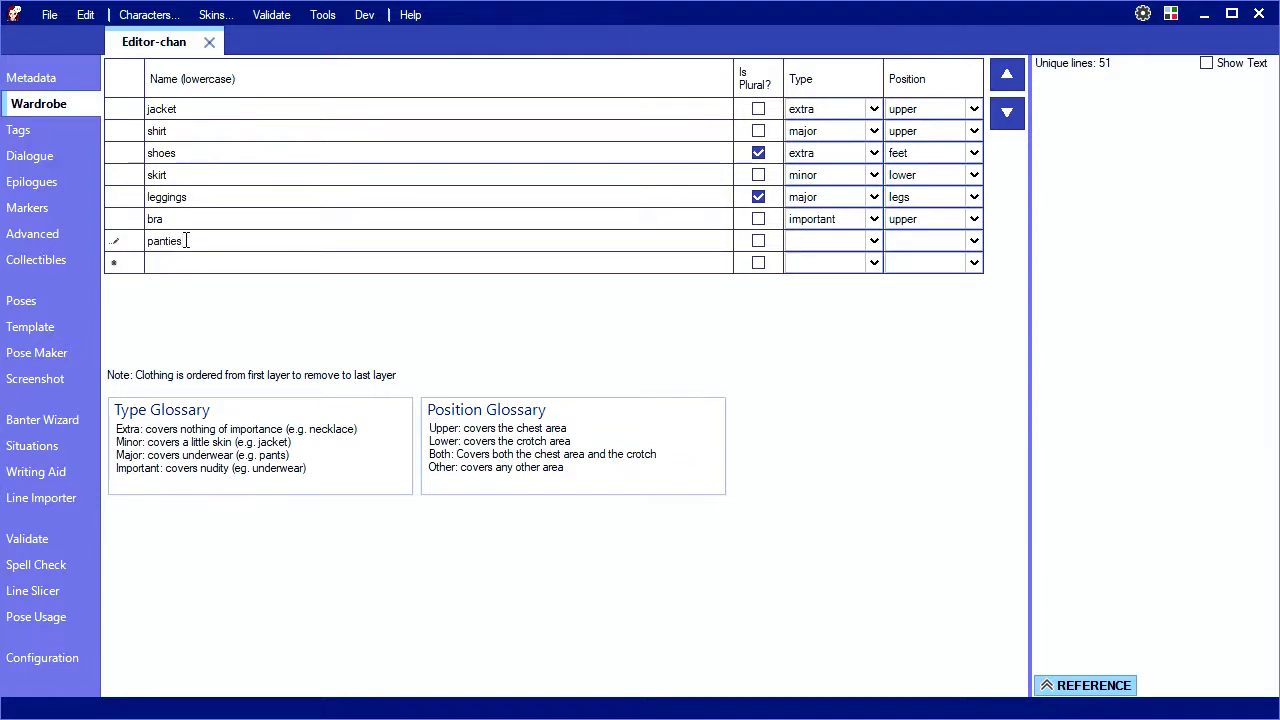
click(757, 243)
click(823, 249)
key(i)
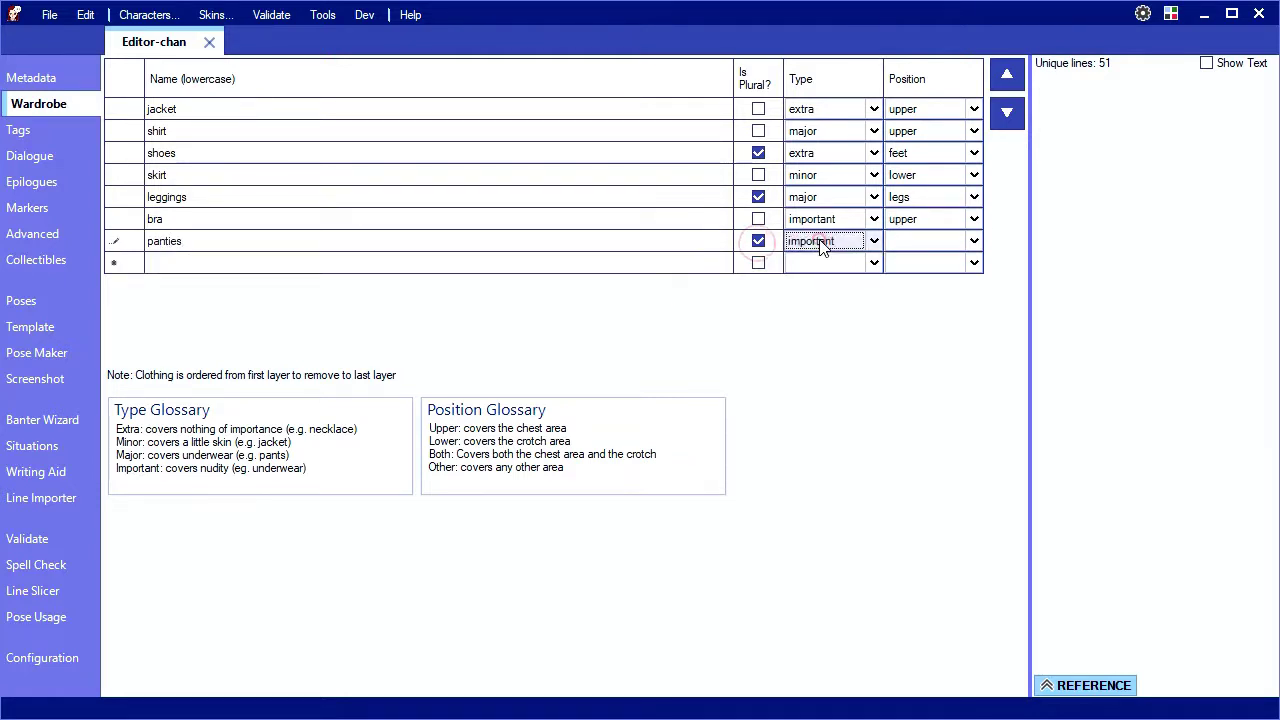
click(929, 243)
click(952, 242)
click(973, 242)
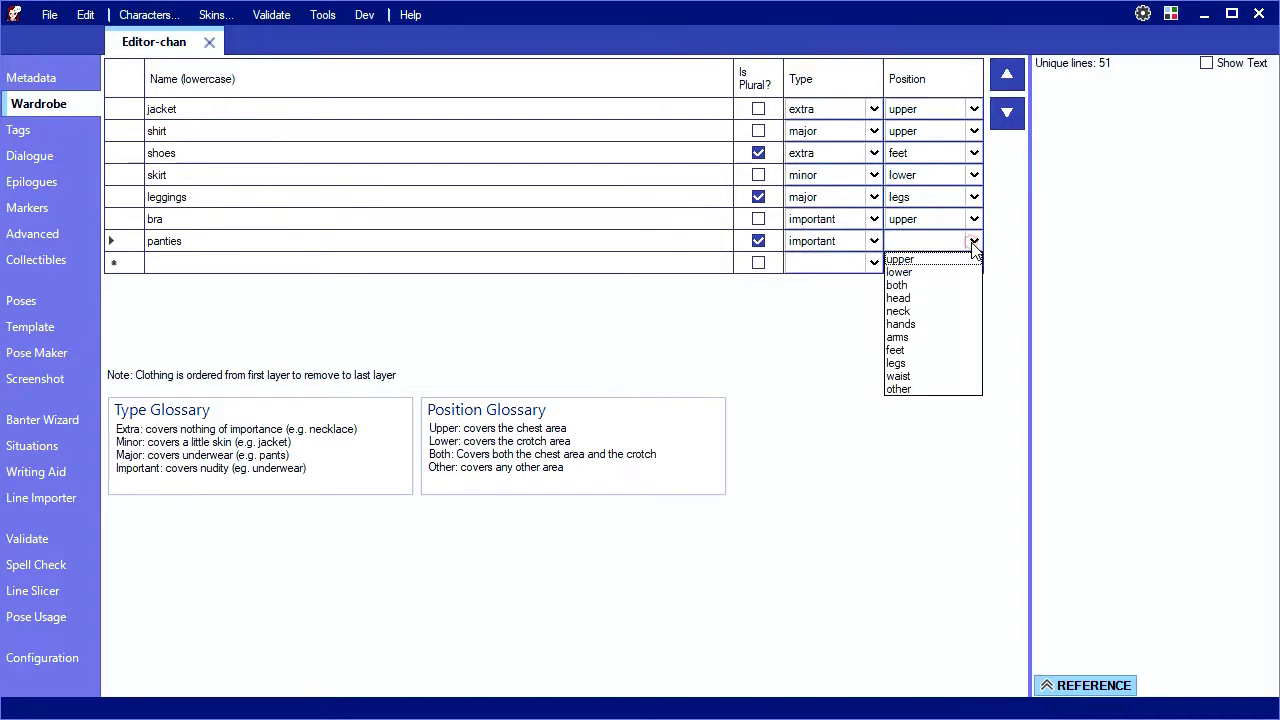
click(906, 273)
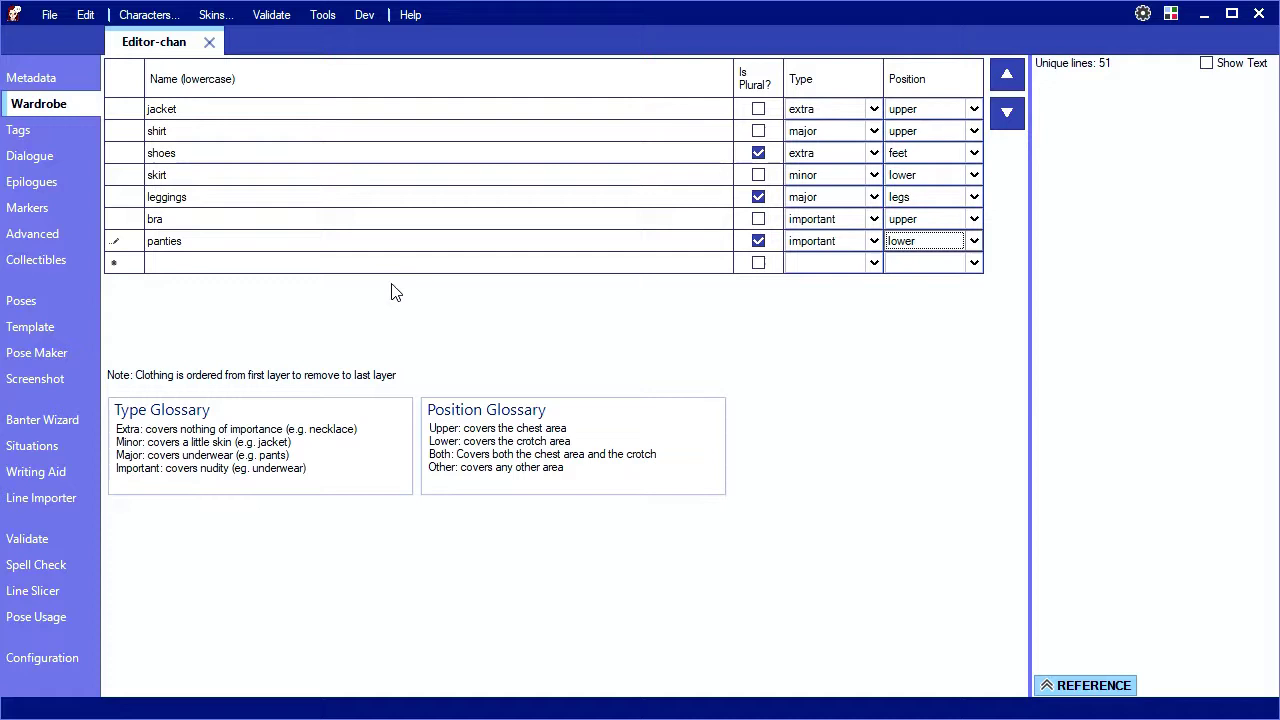
click(49, 14)
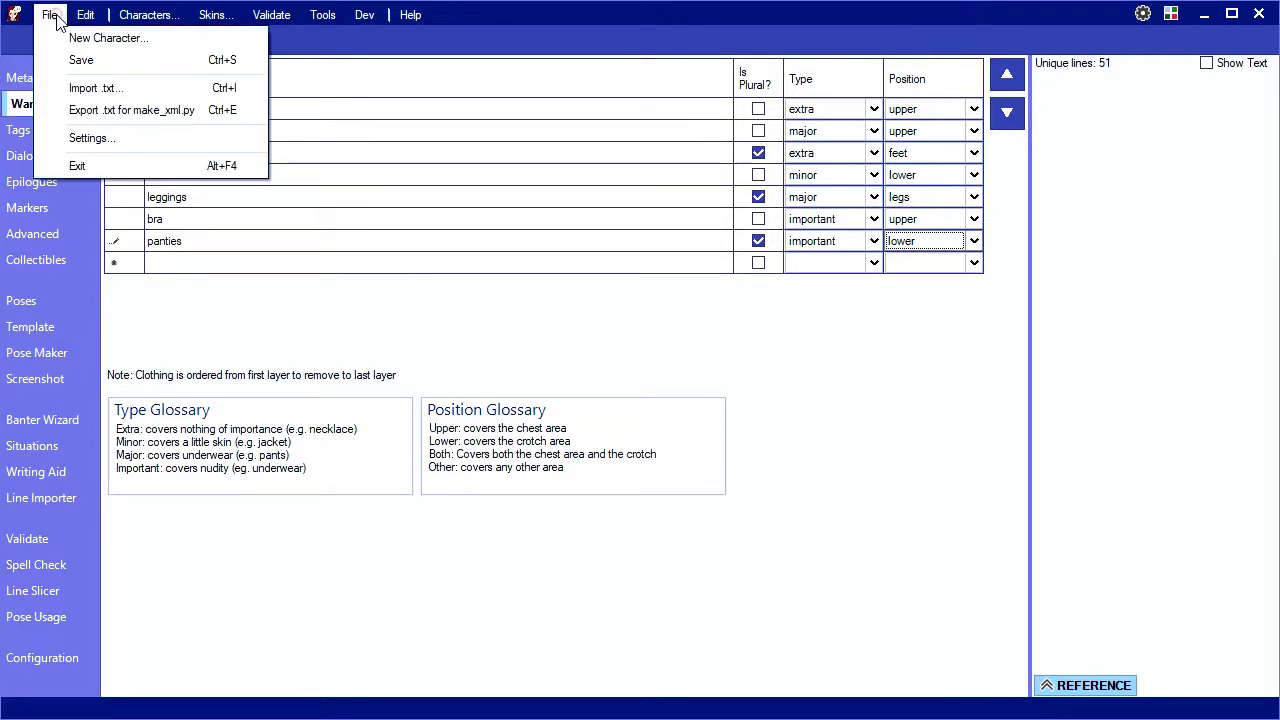
click(78, 61)
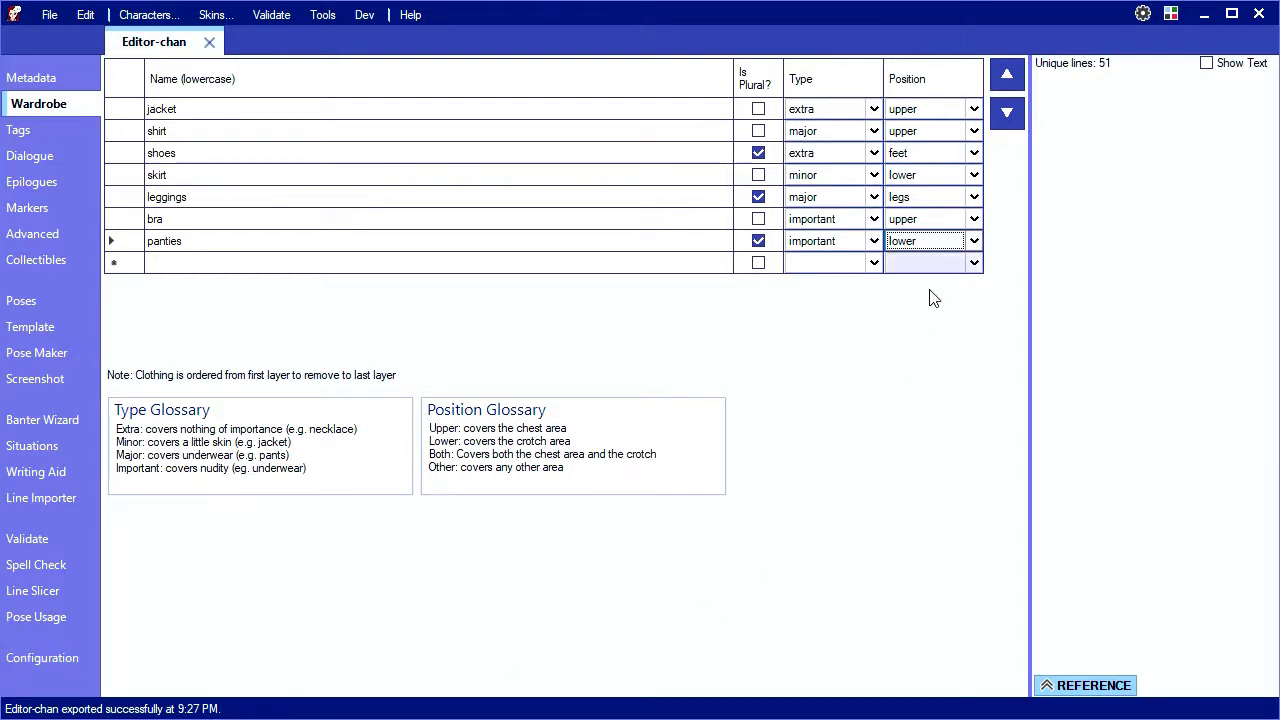
In the general settings, set the auto-save interval to 5 minutes and apply it
click(1143, 14)
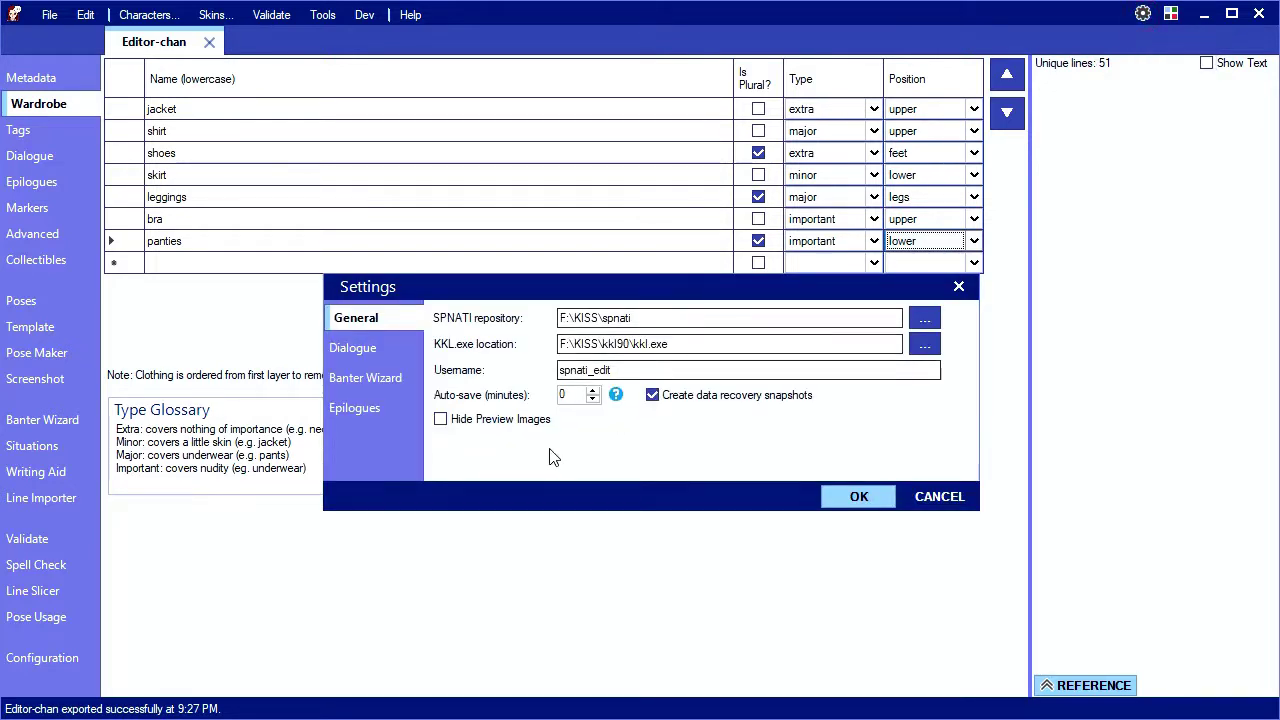
click(592, 390)
click(592, 390)
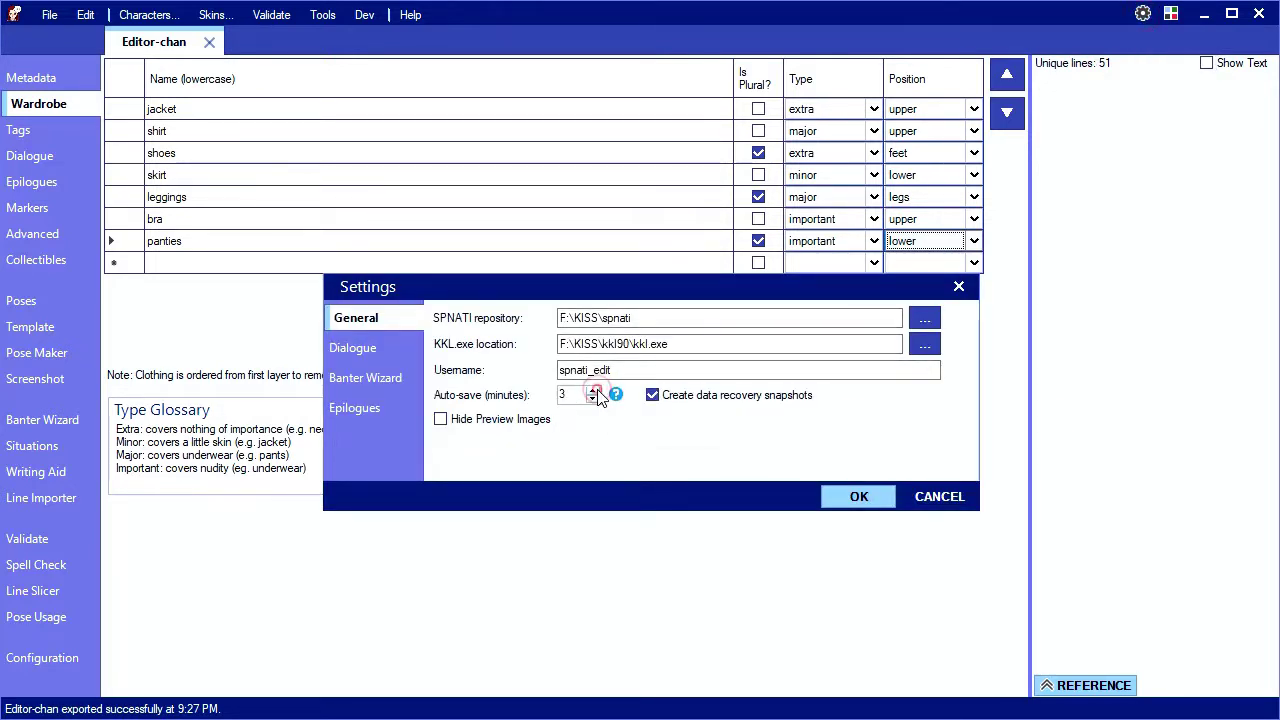
click(592, 390)
click(592, 390)
click(592, 390)
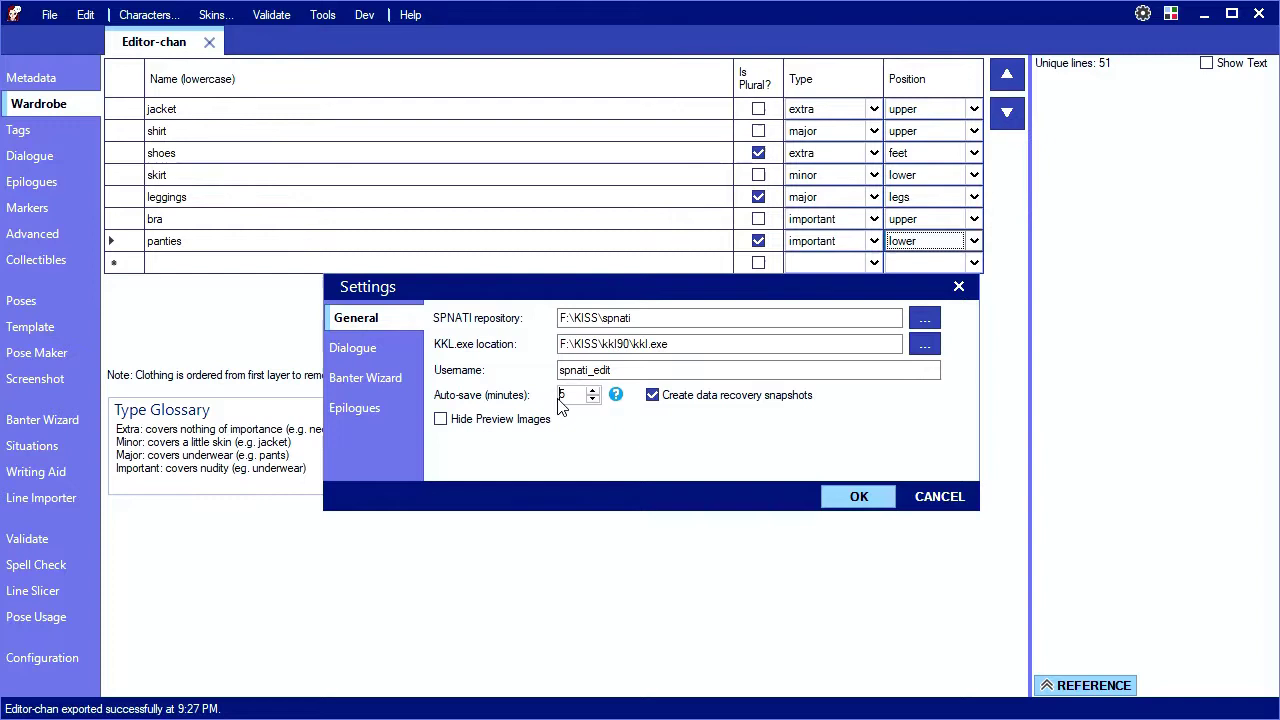
click(577, 401)
click(843, 500)
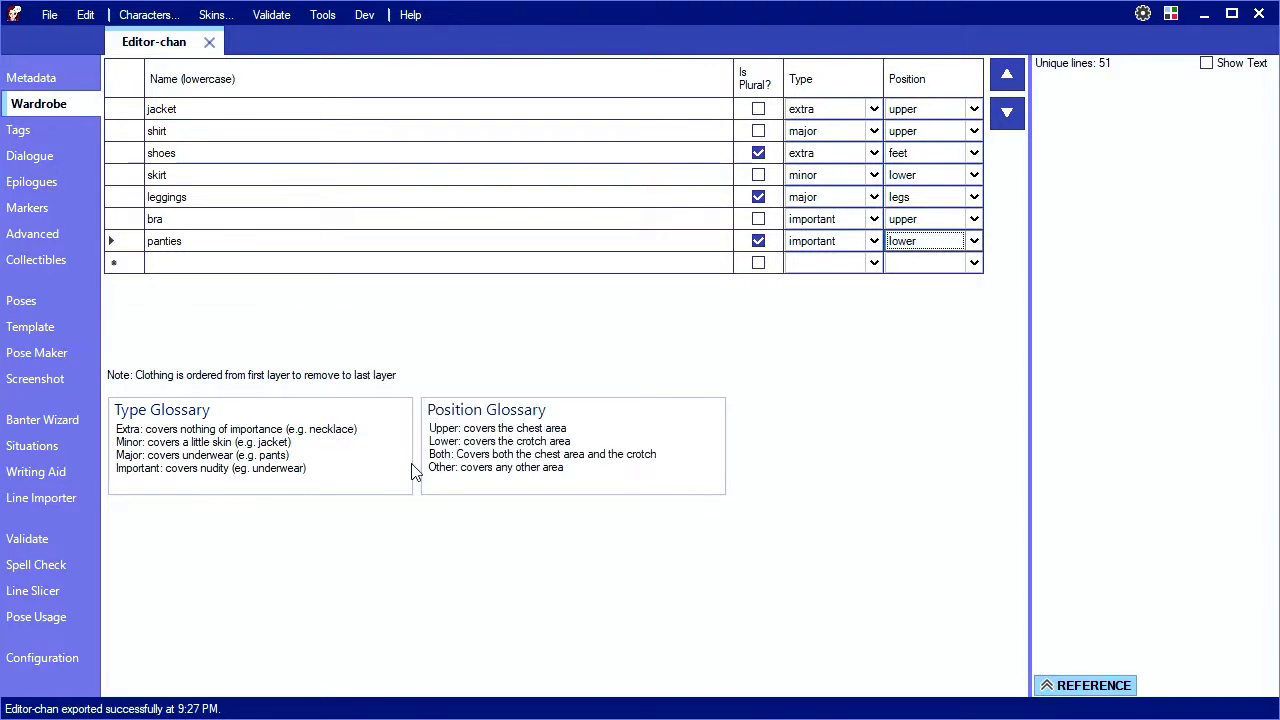
In the character's tags, assign Red/Orange hair color to all stages
click(41, 133)
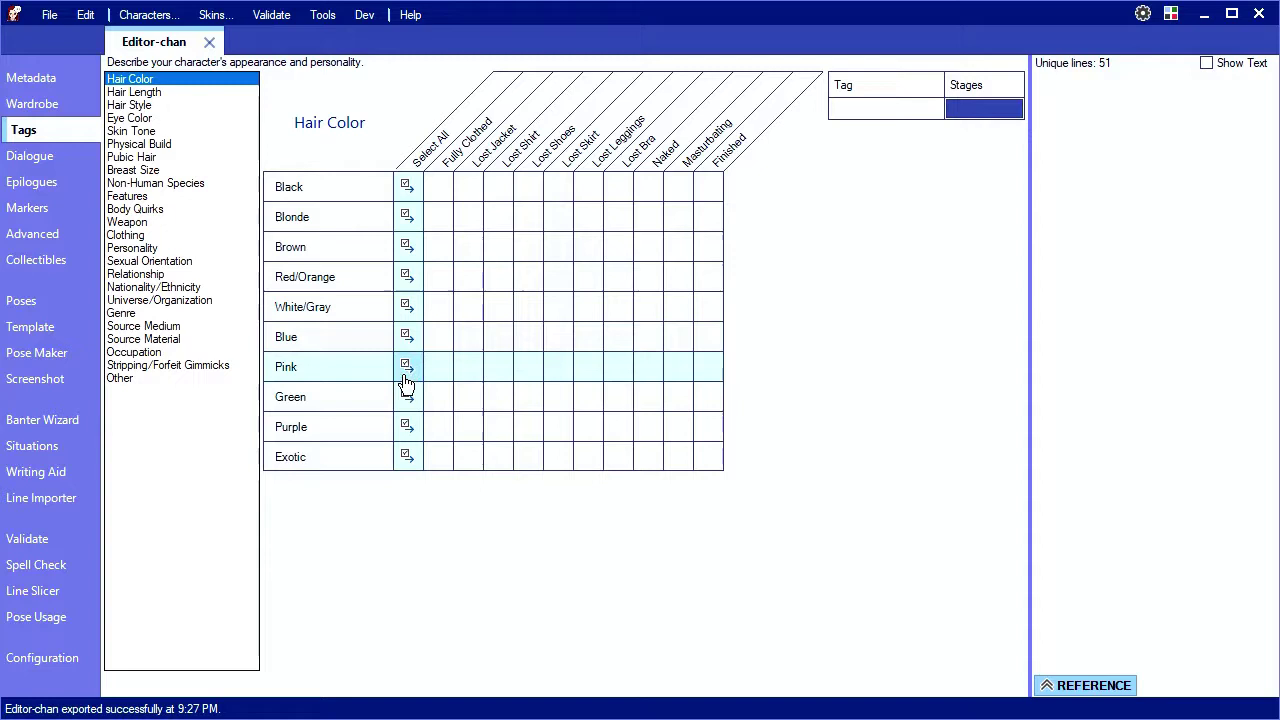
click(406, 276)
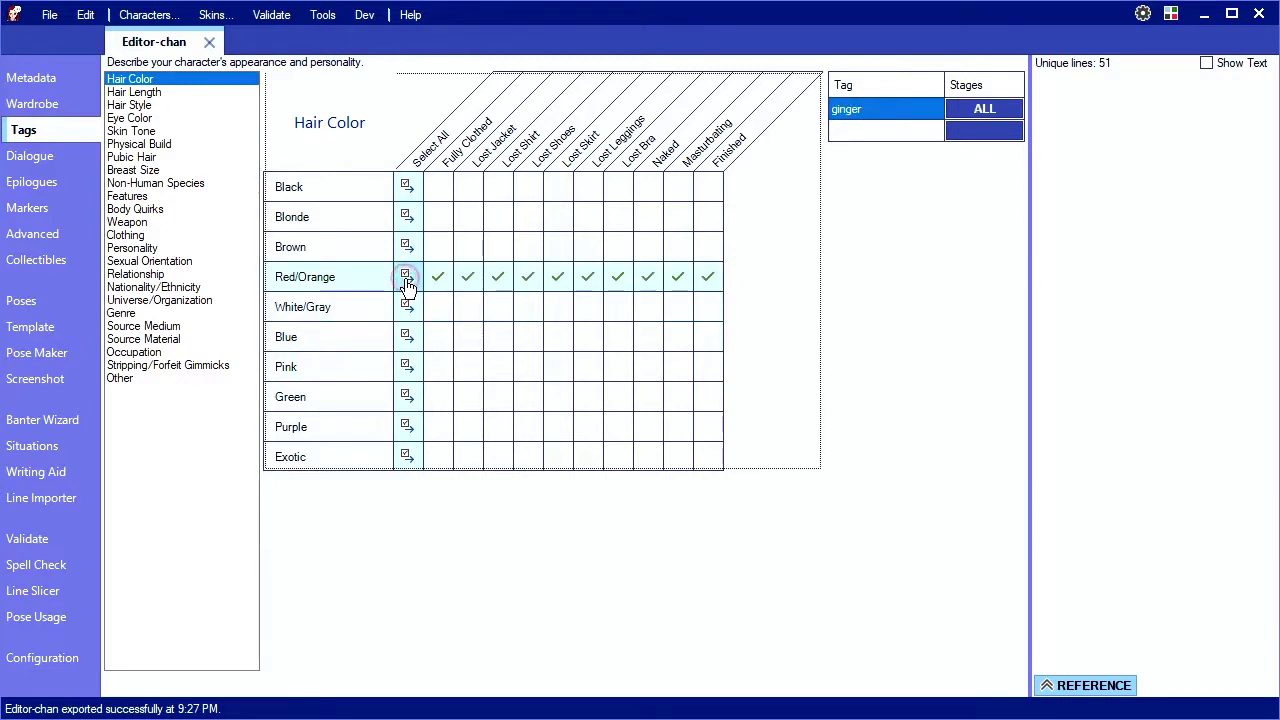
Replace the Red/Orange hair color with White/Gray for the Lost Shoes and Lost Skirt stages
click(522, 280)
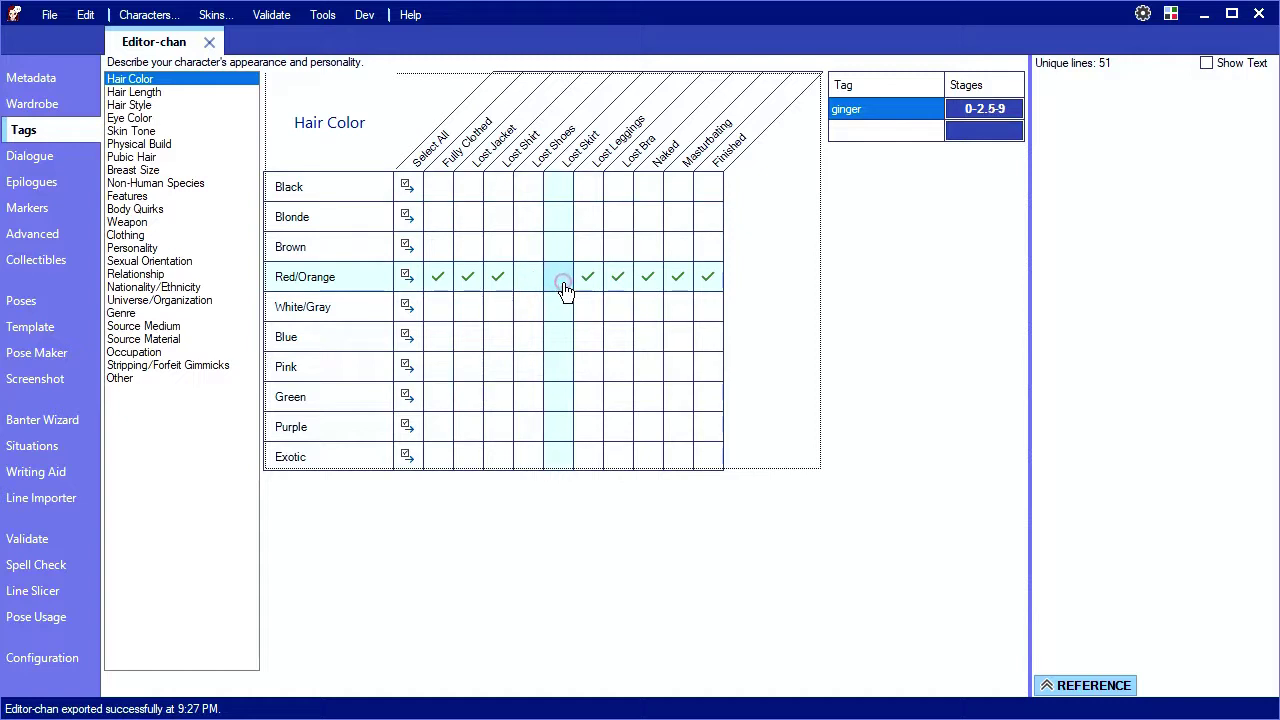
click(560, 312)
click(529, 312)
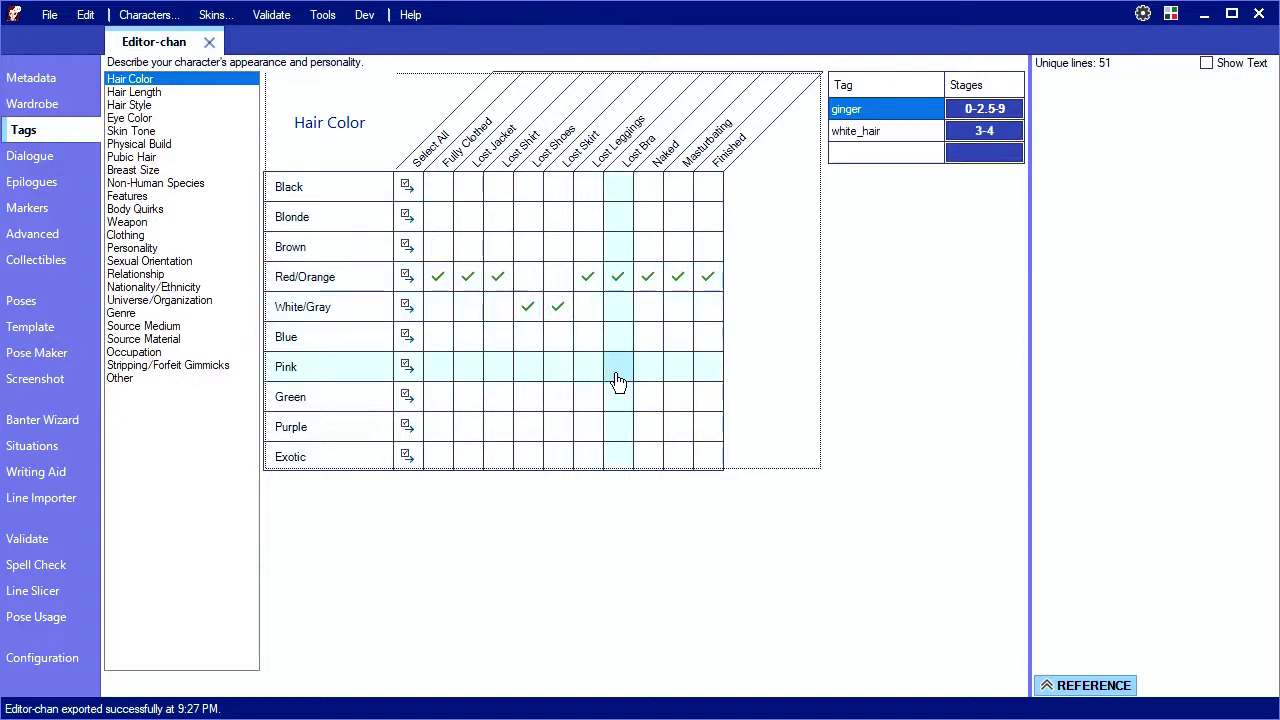
Clear White/Gray hair from the Lost Shoes and Lost Skirt stages and assign Red/Orange to both stages again
click(556, 314)
click(529, 309)
click(528, 277)
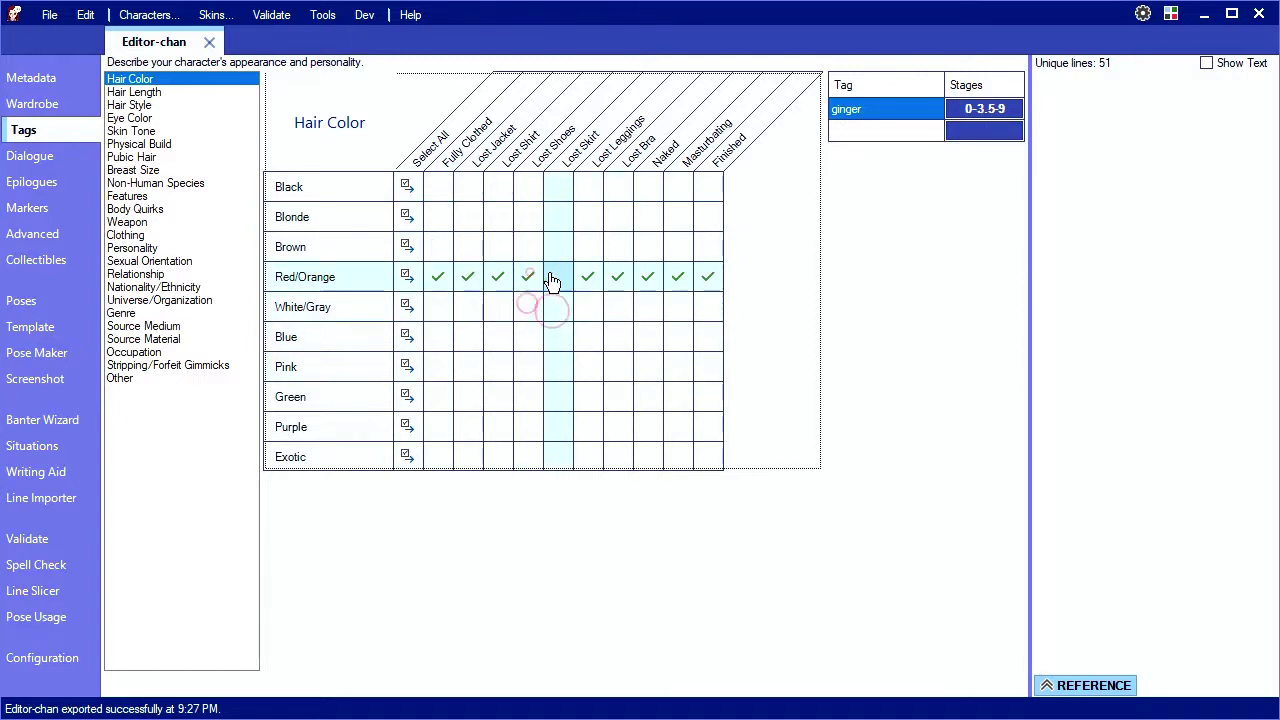
click(556, 277)
Assign the Long hair length tag to all stages and view the hair style options
click(163, 91)
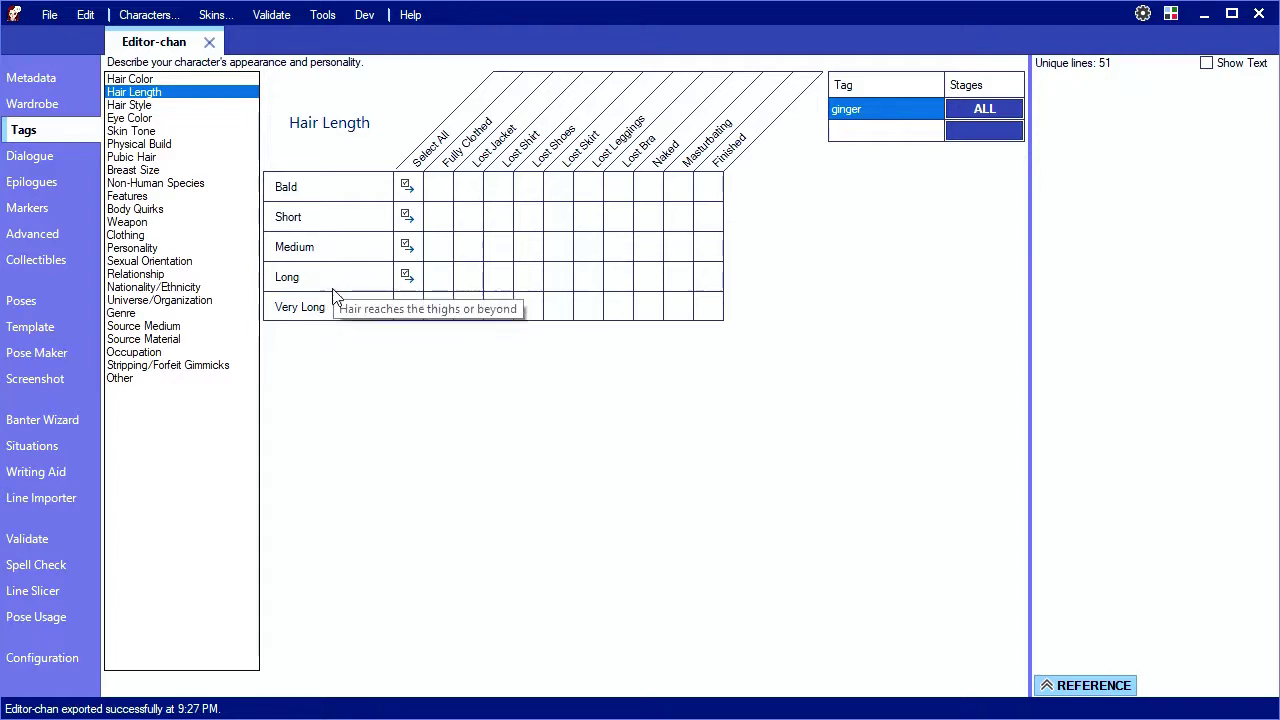
click(406, 278)
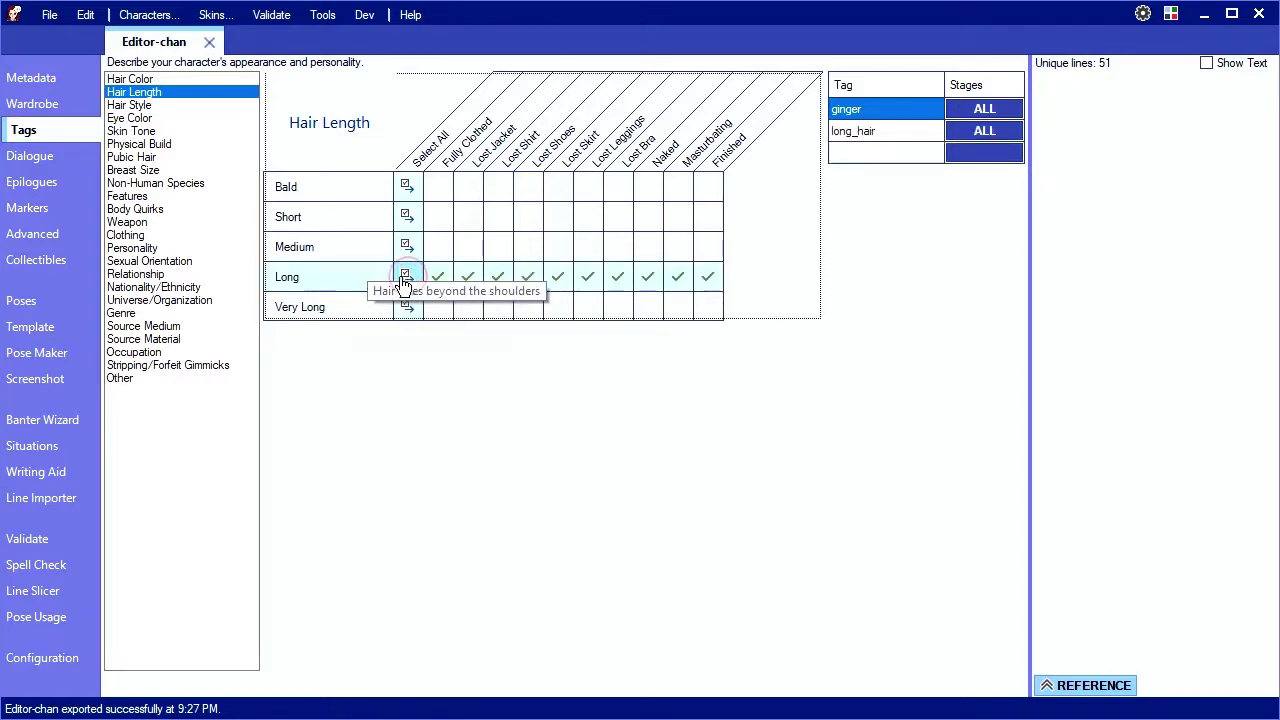
click(158, 106)
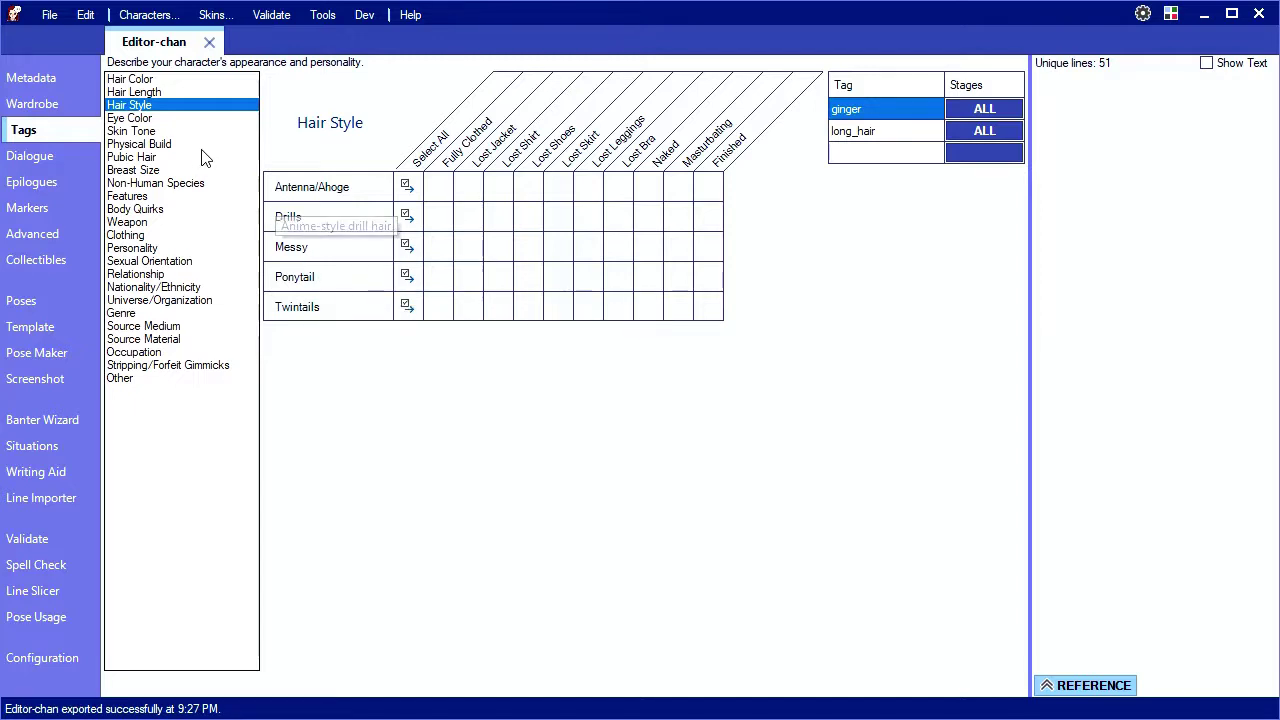
Assign the Green eye color and the Fair skin tone to all stages
click(168, 118)
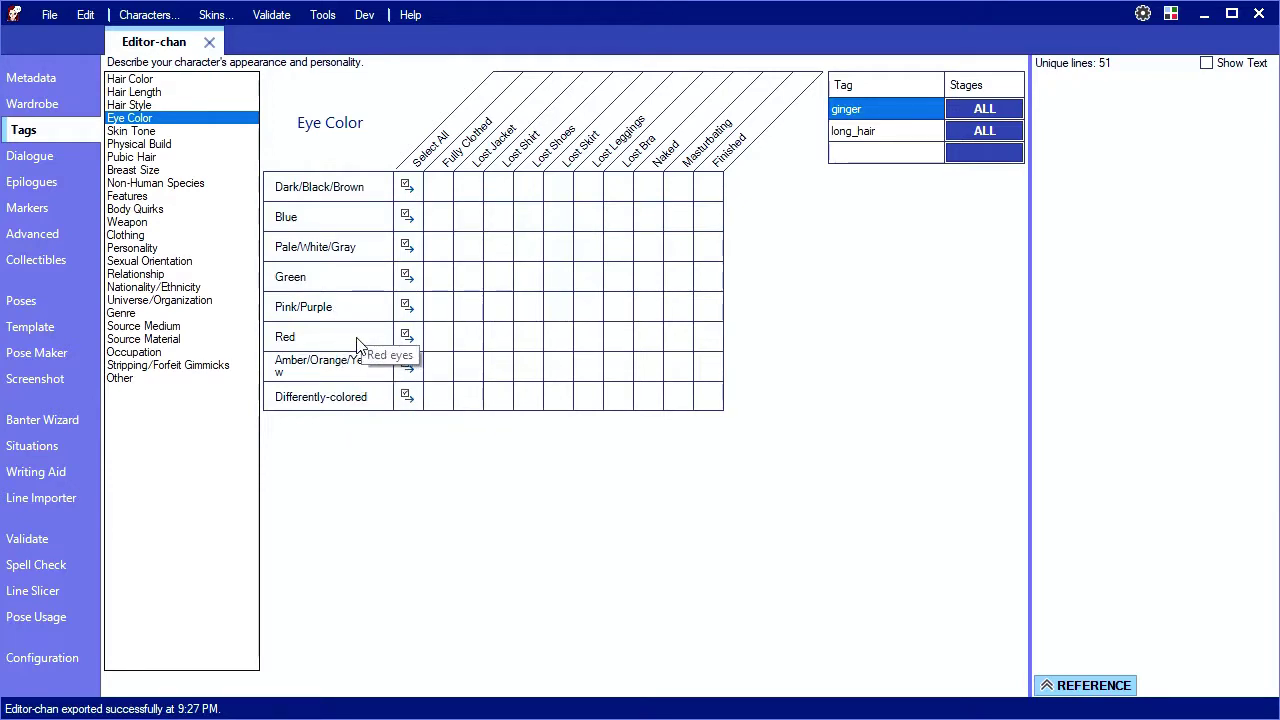
click(408, 278)
click(140, 131)
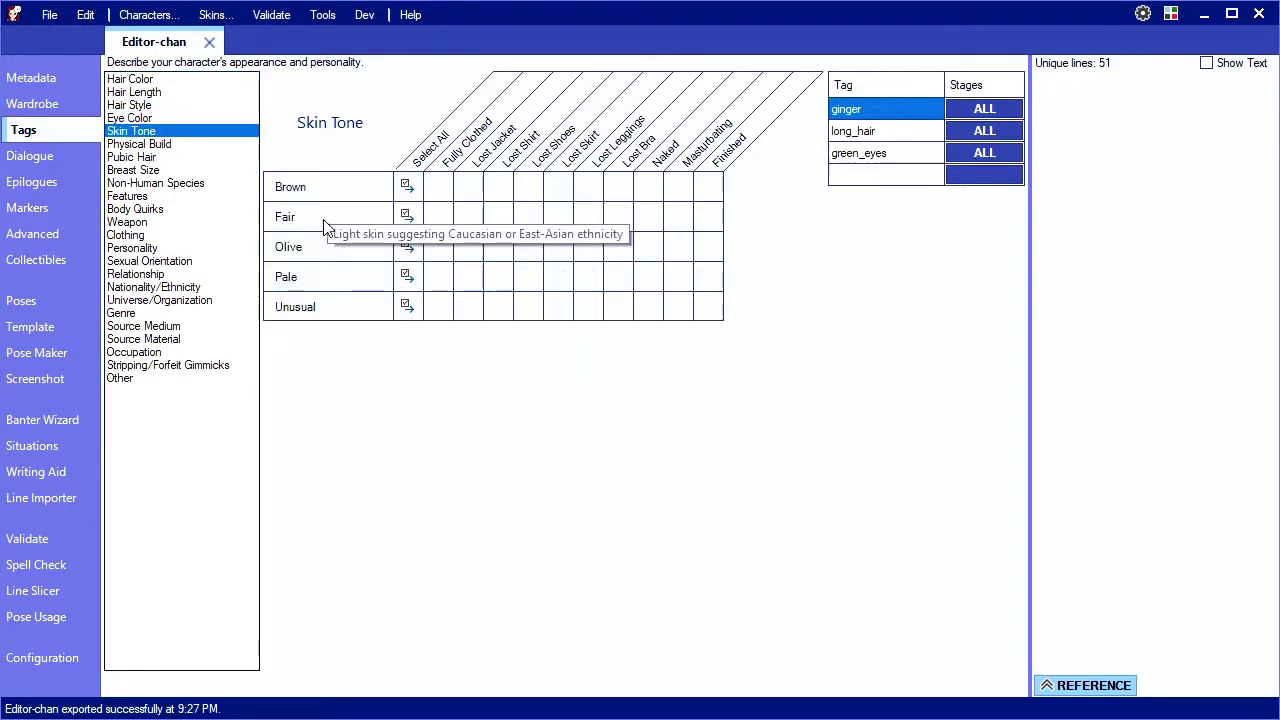
click(407, 216)
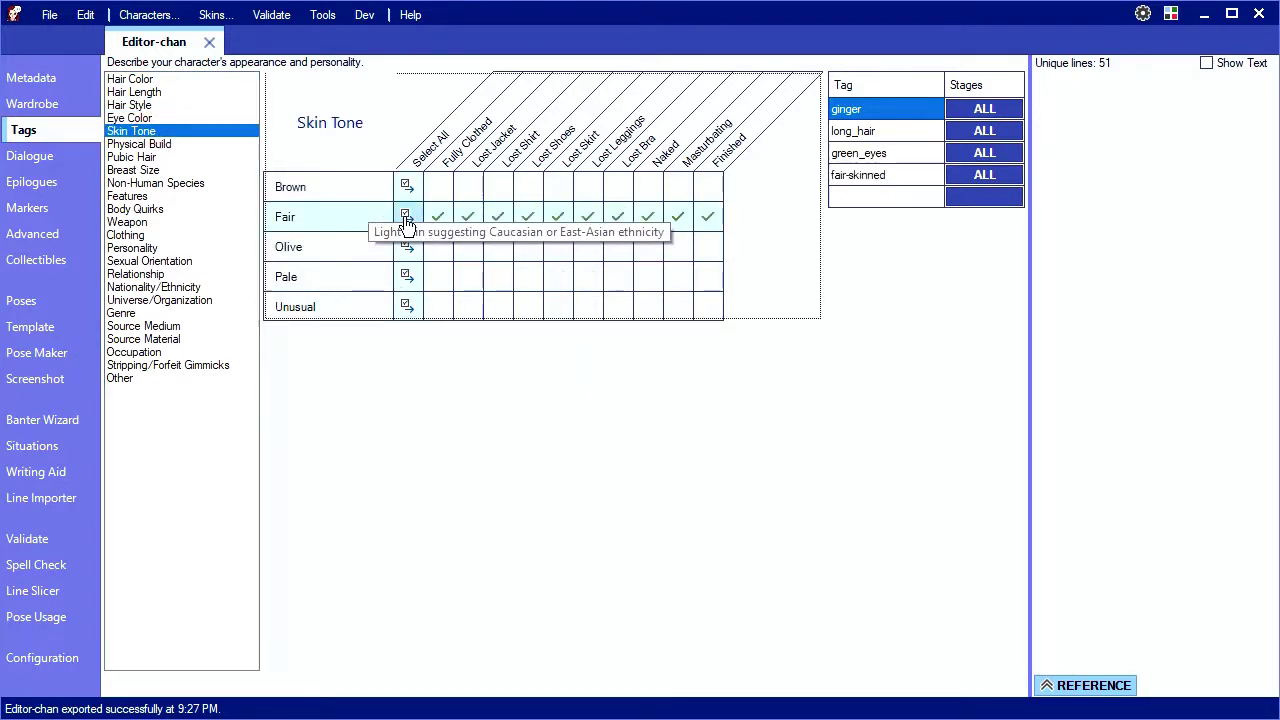
Go through the remaining body and clothing tag categories to Personality, and assign Confident and Cheerful to all stages
click(162, 145)
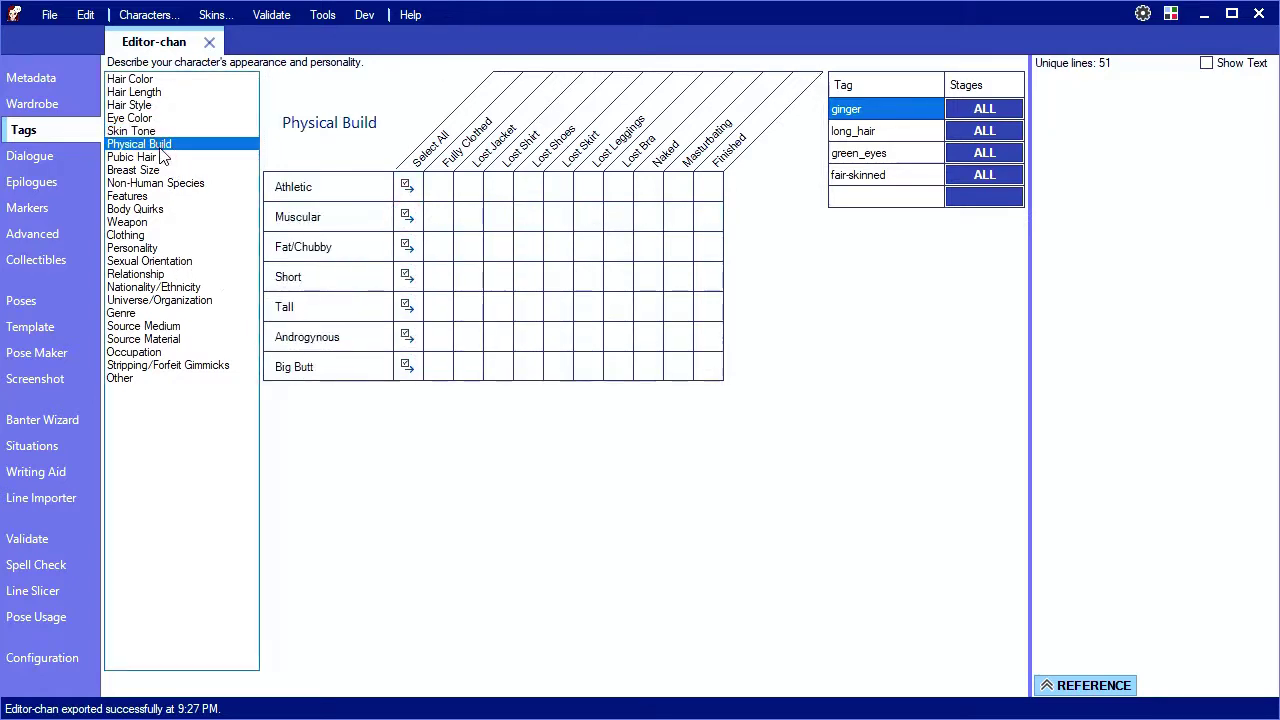
click(150, 158)
click(150, 170)
click(150, 183)
click(150, 196)
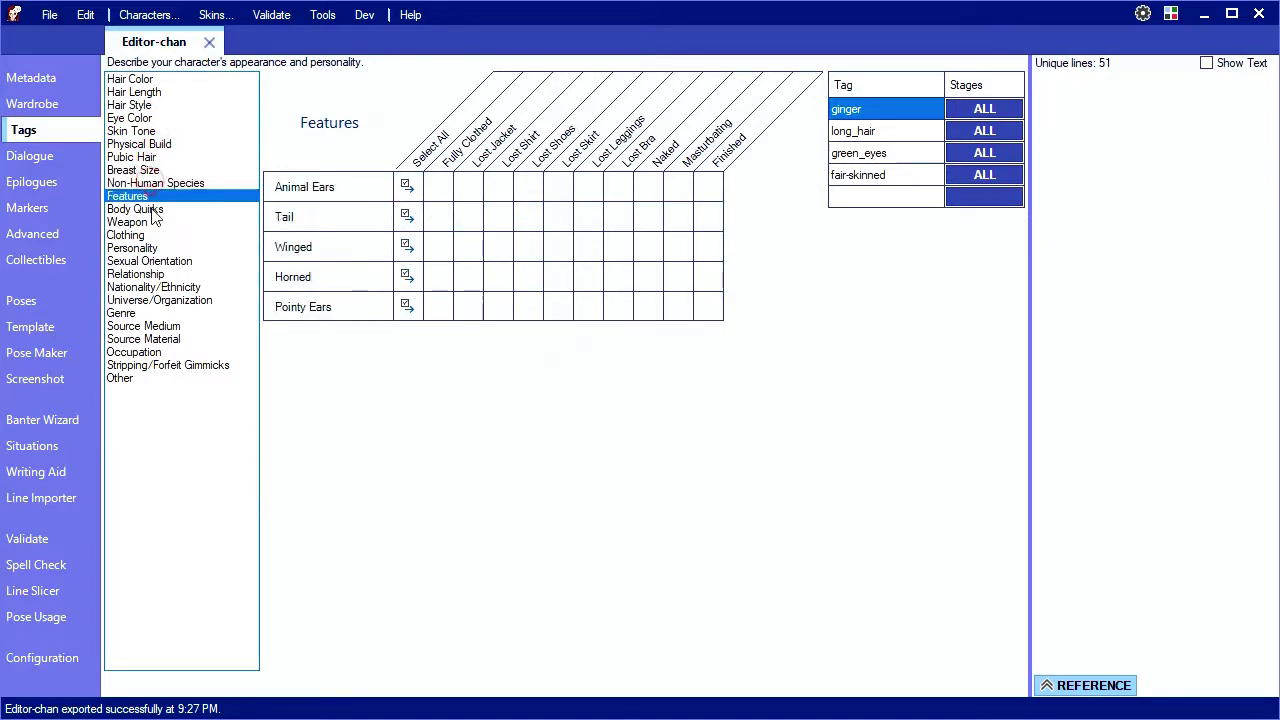
click(155, 222)
click(150, 235)
click(150, 248)
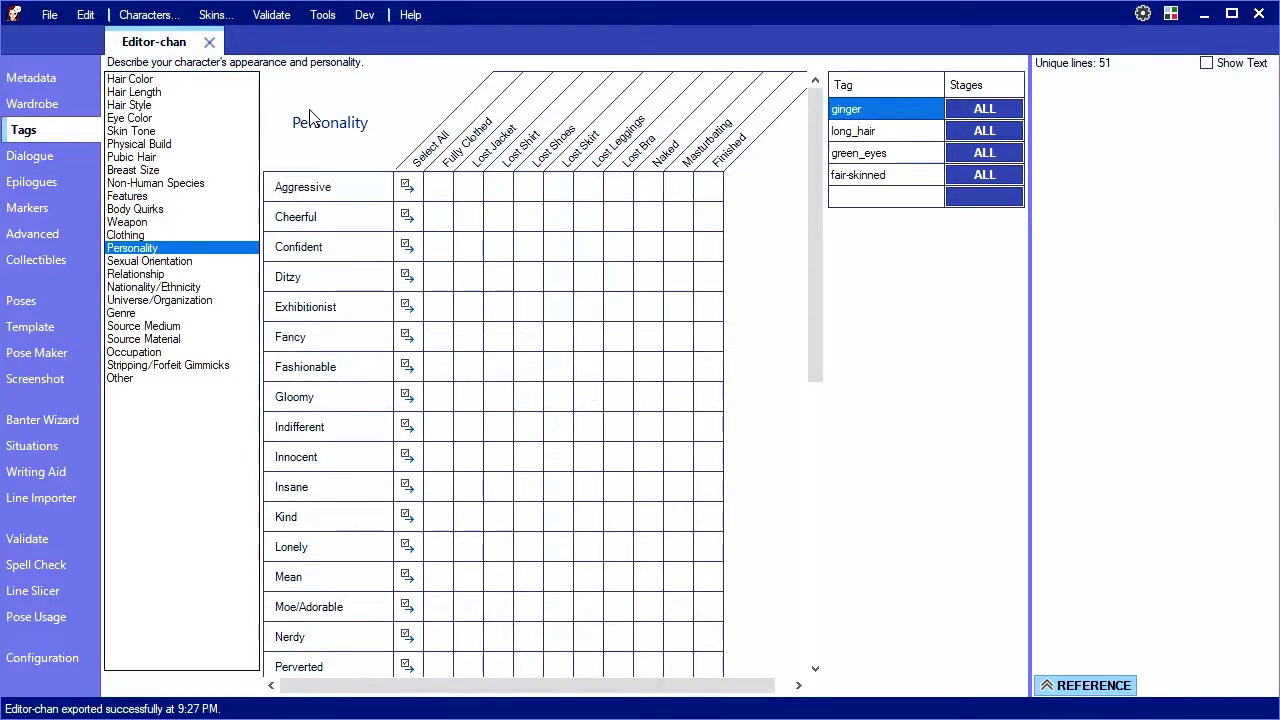
click(409, 245)
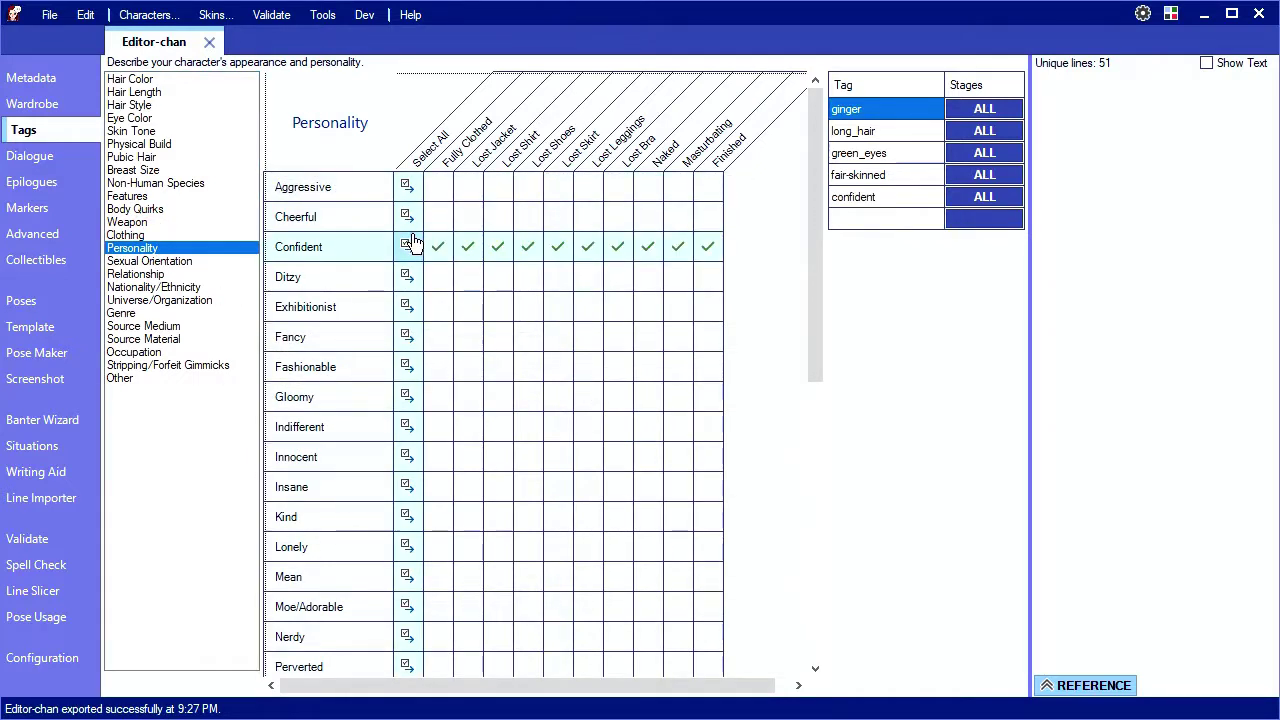
click(407, 216)
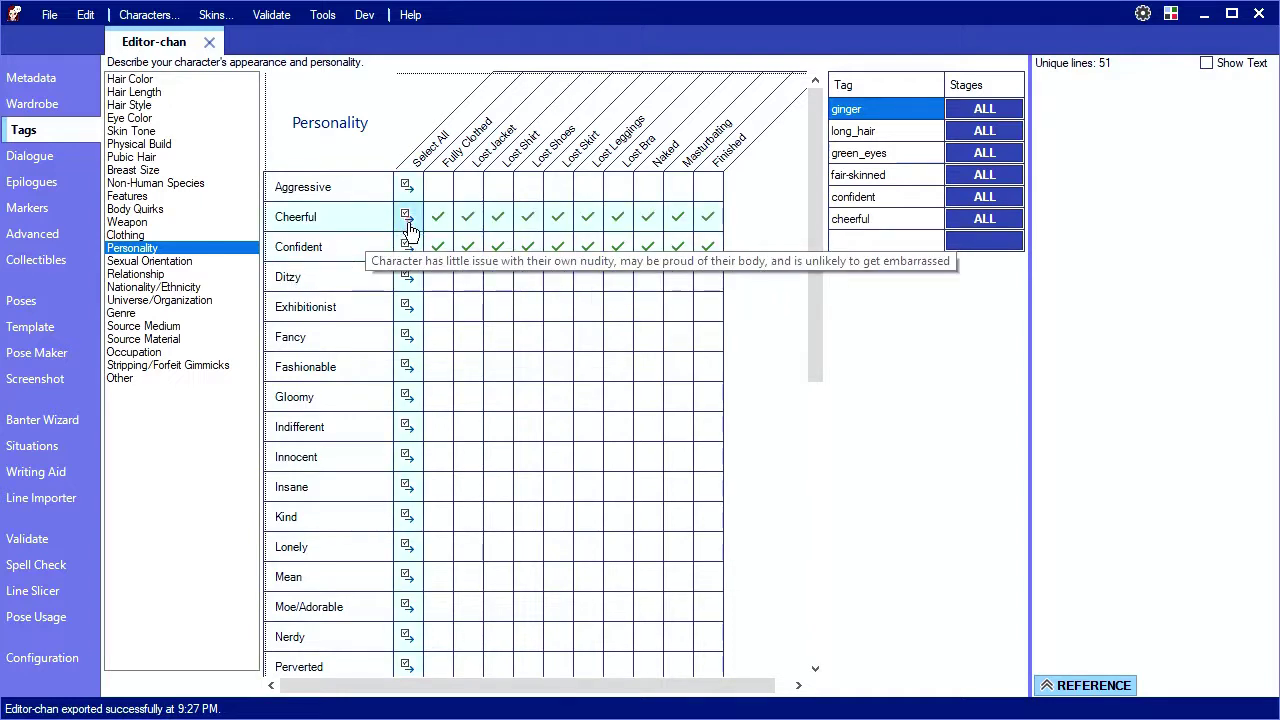
click(407, 245)
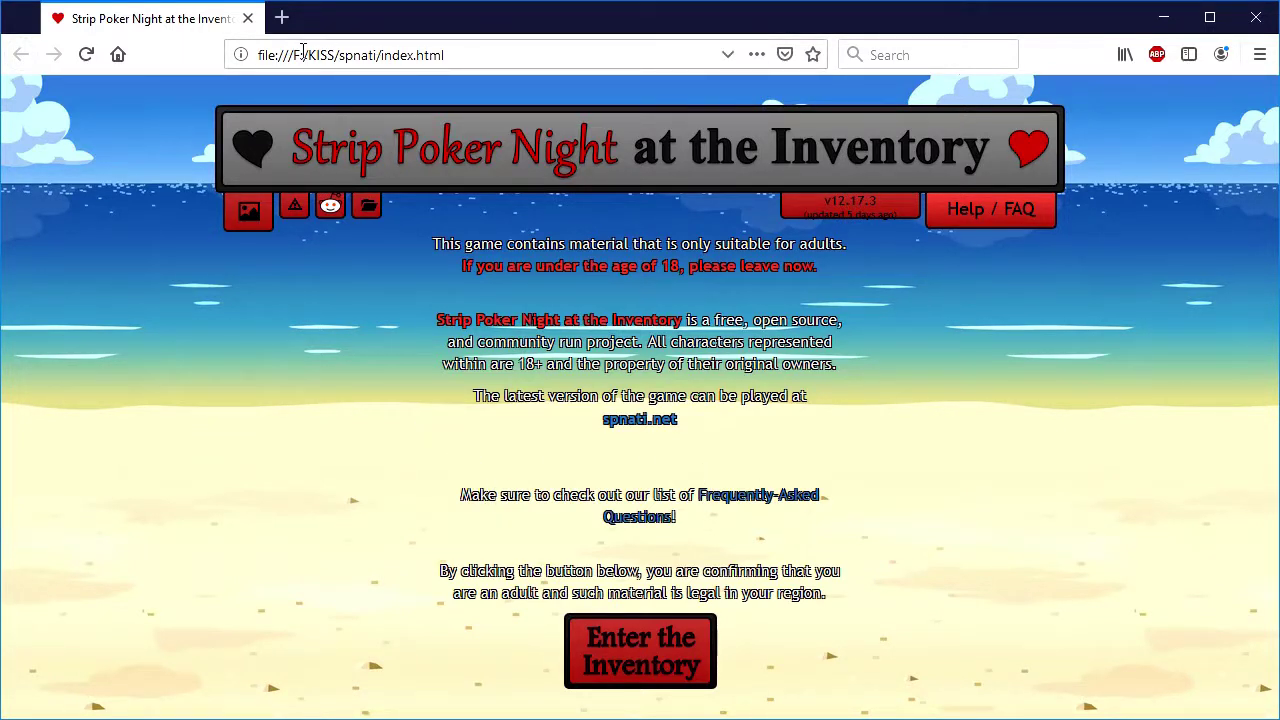
Switch to the Strip Poker Night at the Inventory game in the browser, enter it and choose Editor-chan as the first opponent
click(637, 668)
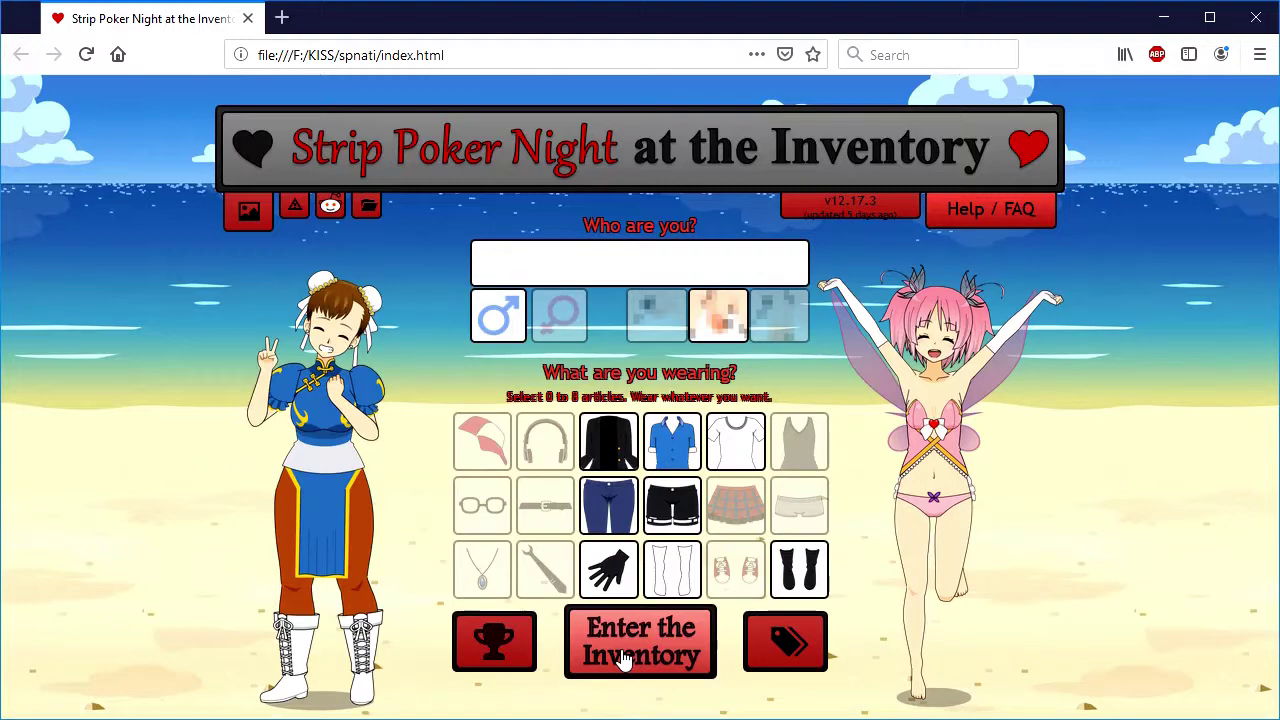
click(622, 660)
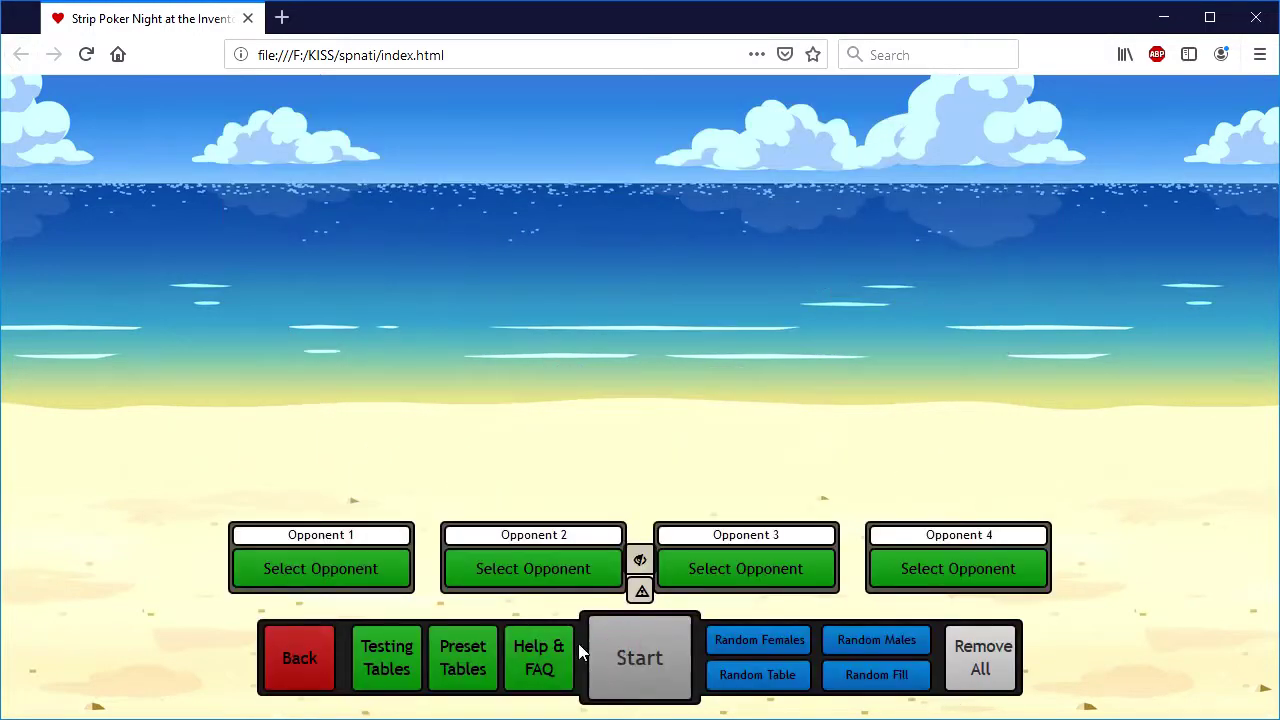
click(366, 585)
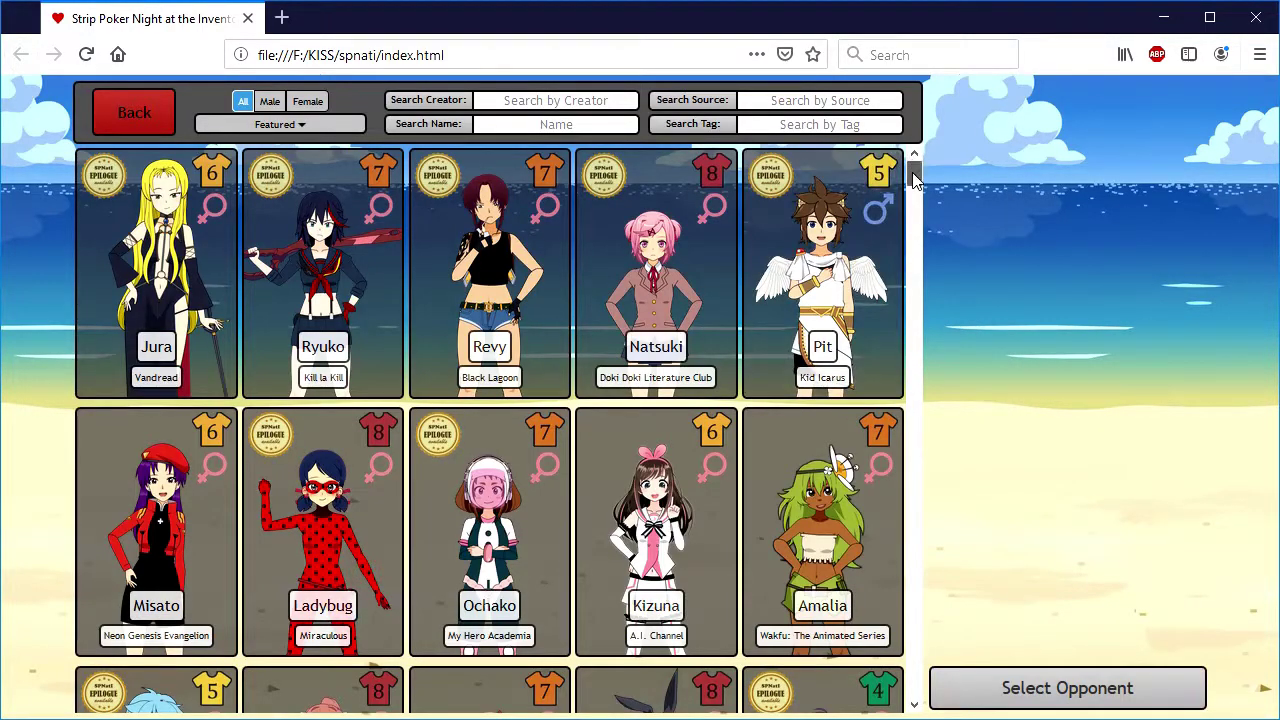
drag(913, 172, 940, 690)
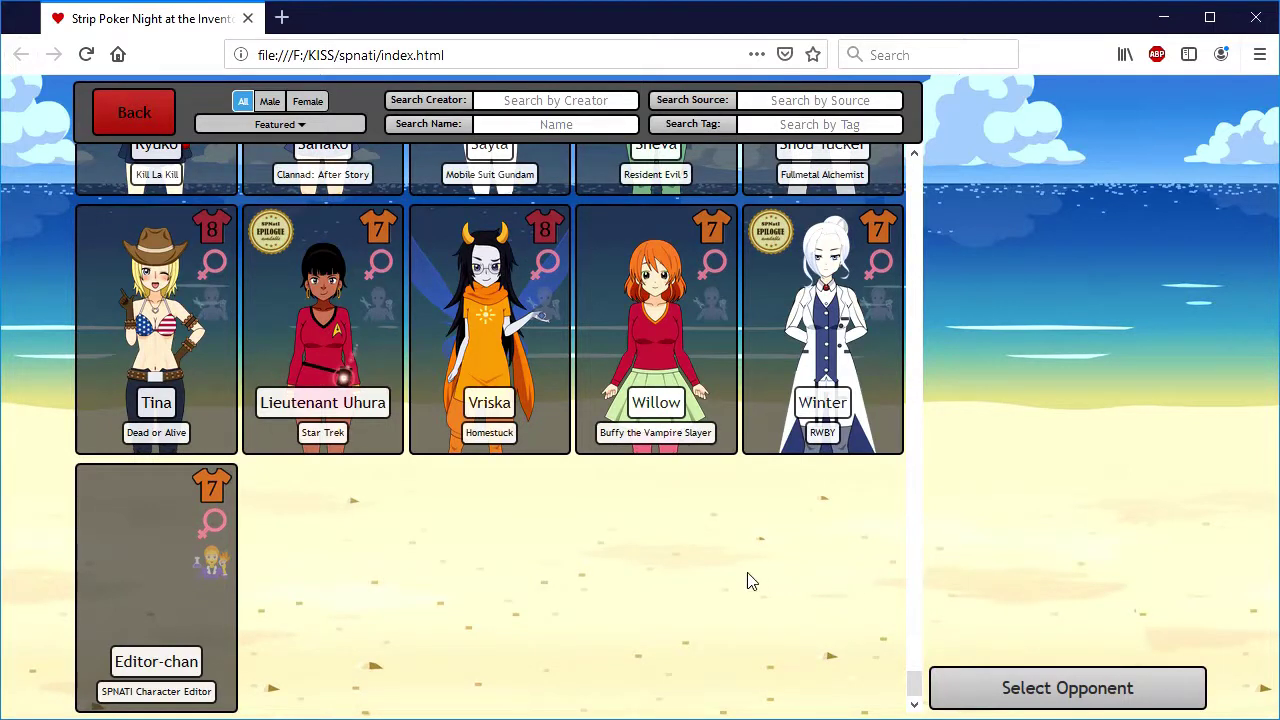
click(158, 655)
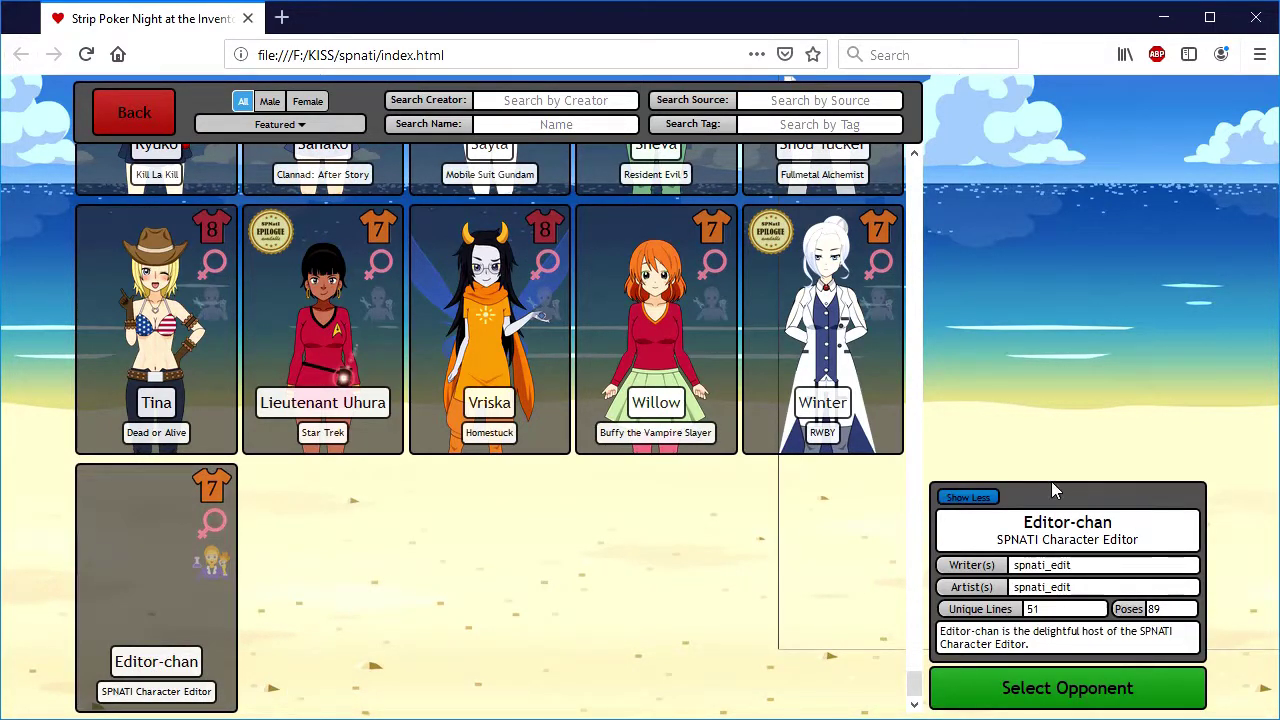
click(1022, 690)
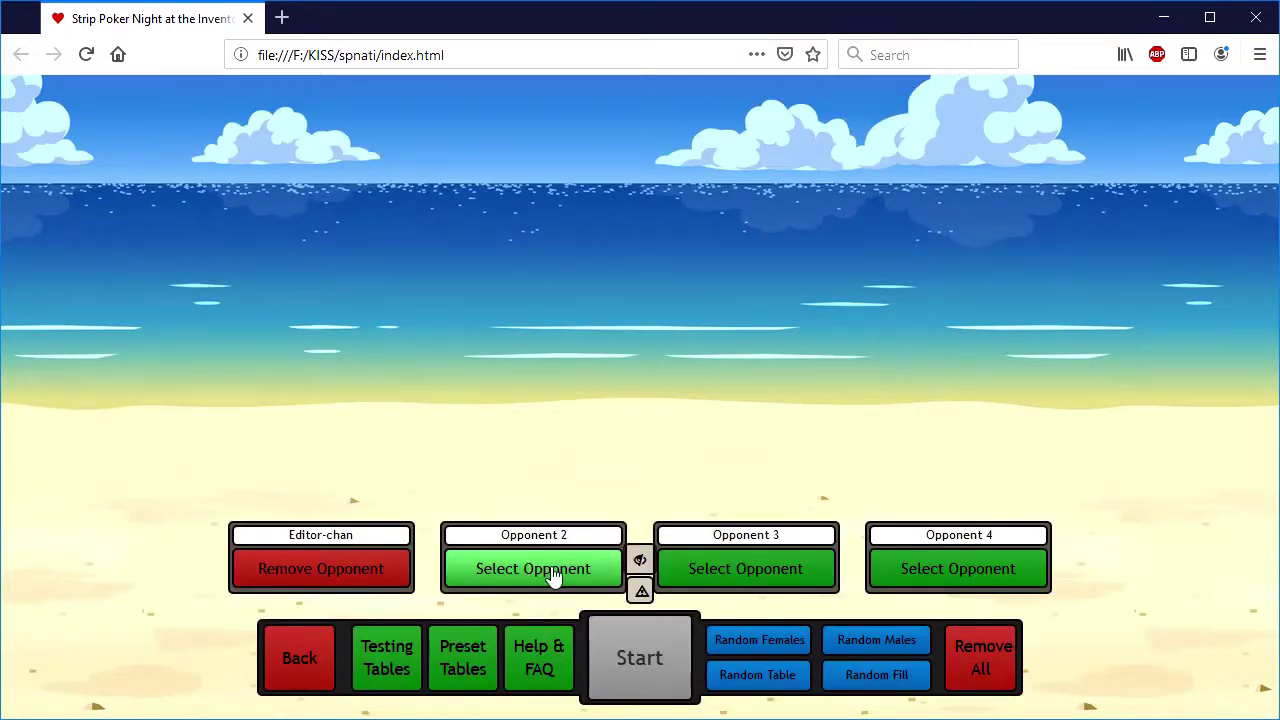
Fill the three remaining opponent slots with Sayla, Aimee and Zone-tan
click(516, 548)
click(523, 377)
double_click(512, 379)
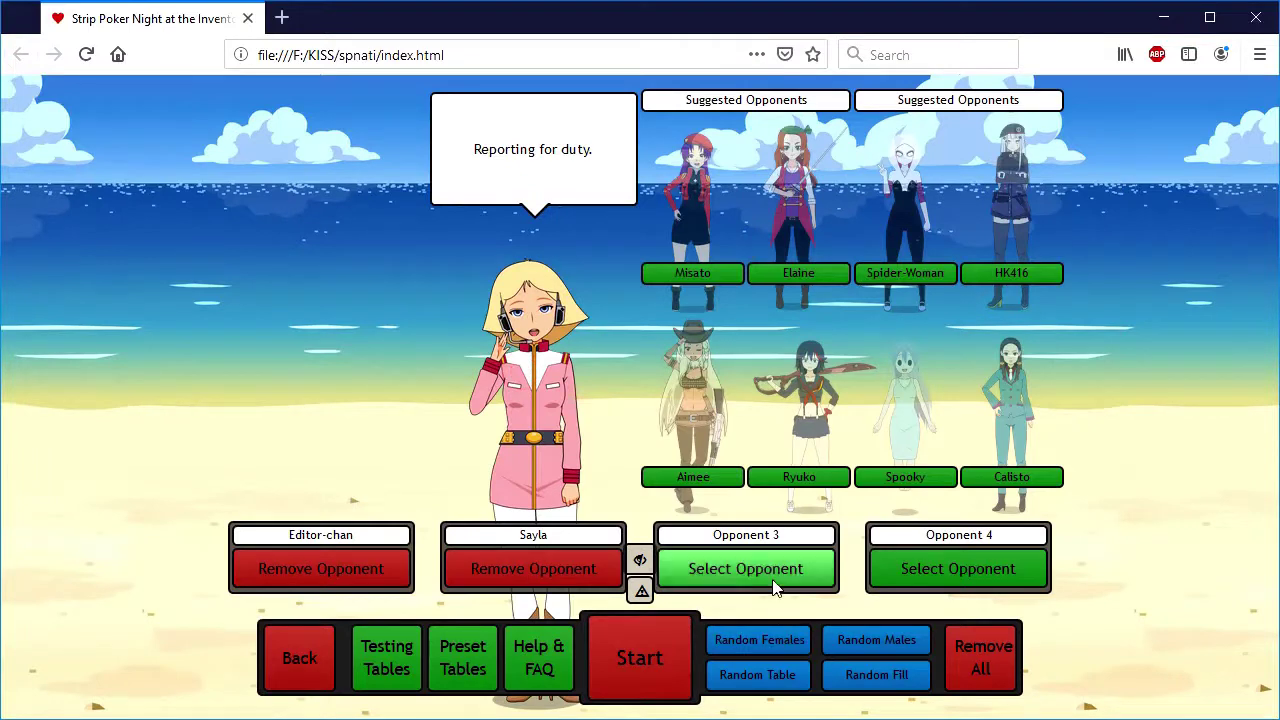
click(693, 477)
click(895, 481)
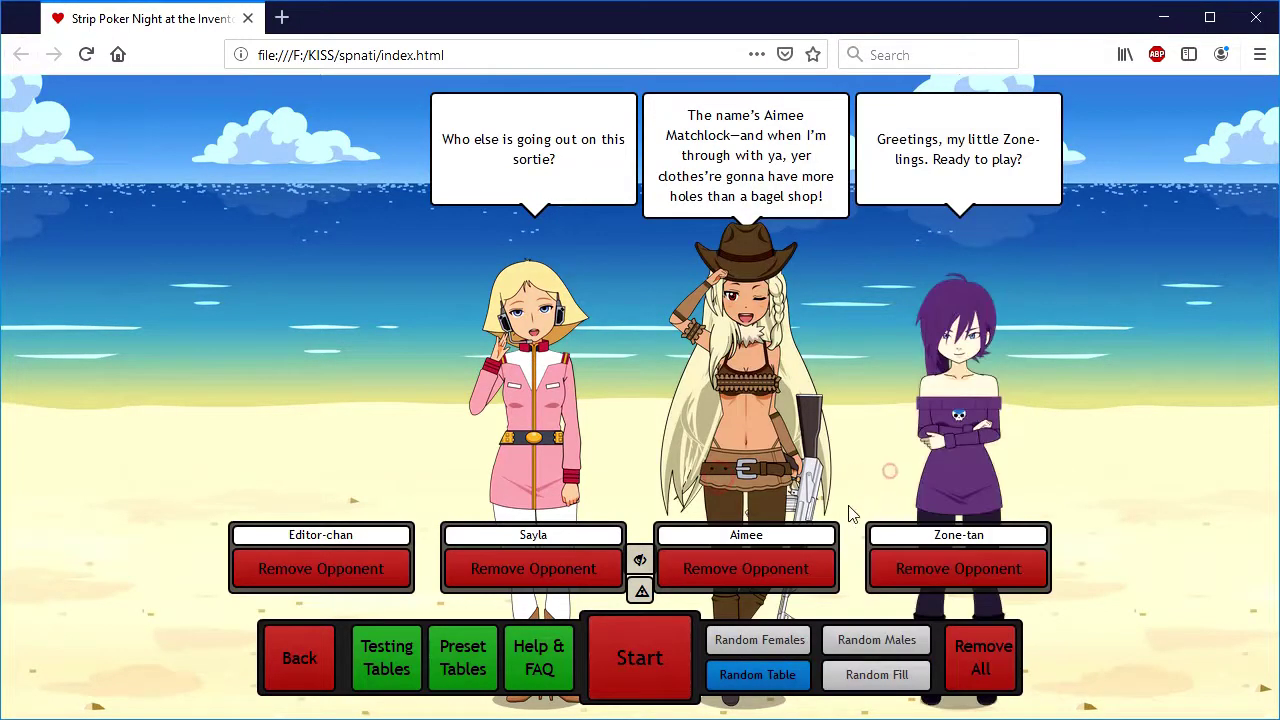
Start the game with the selected opponents and deal the first hand
click(648, 662)
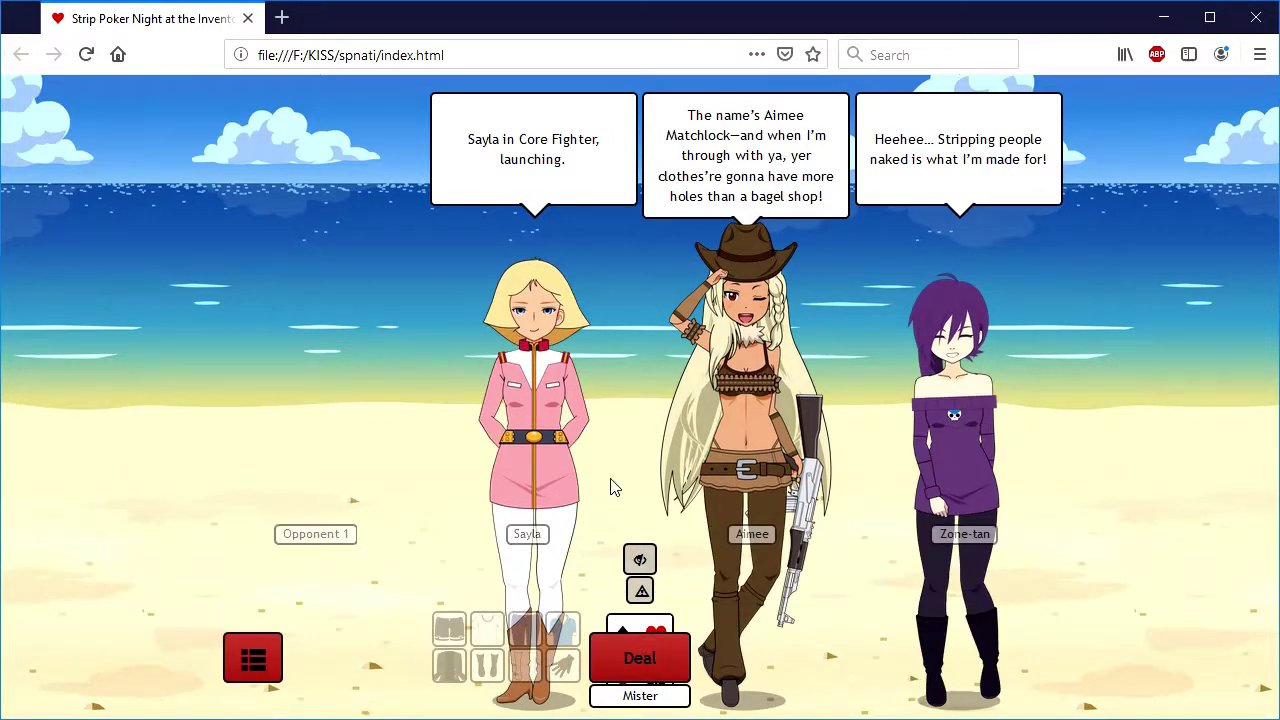
click(640, 660)
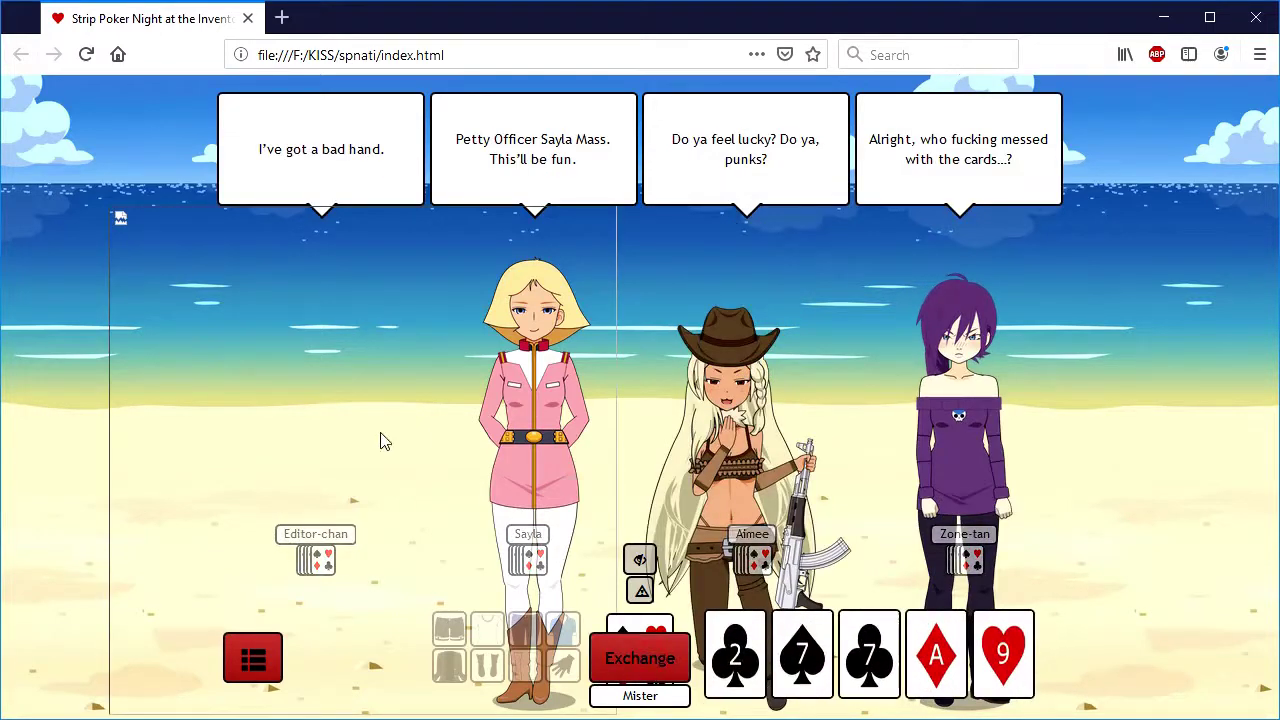